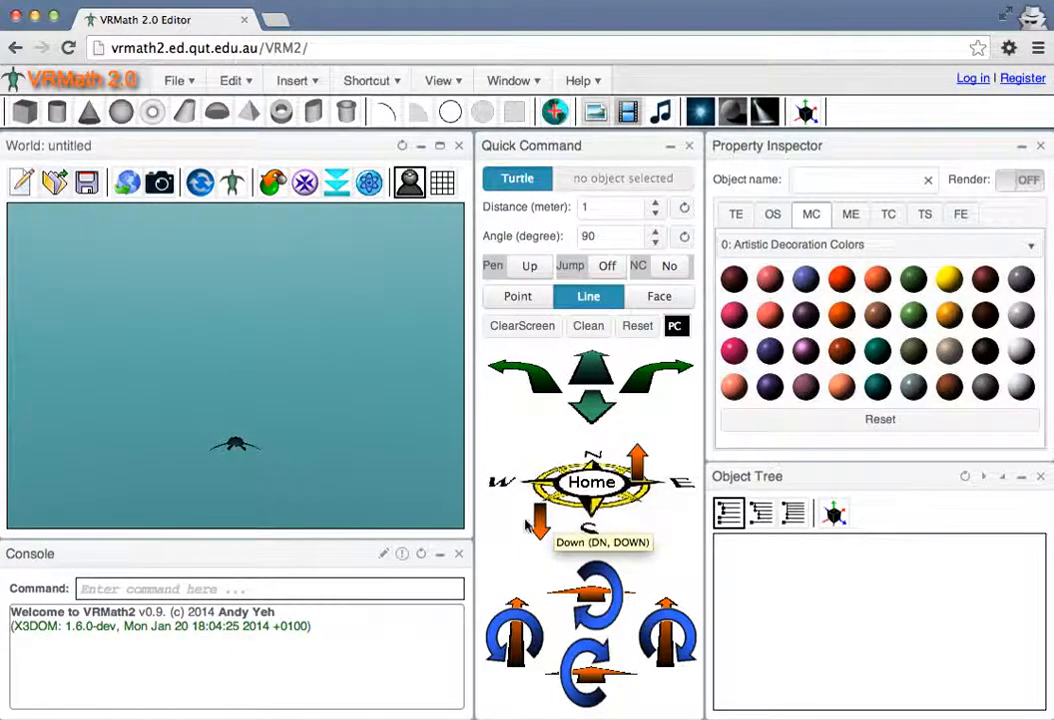
- Insert a cube at the turtle's home position and cover it with the orange square-grid texture from the brick_and_wall set
drag(195, 362, 192, 398)
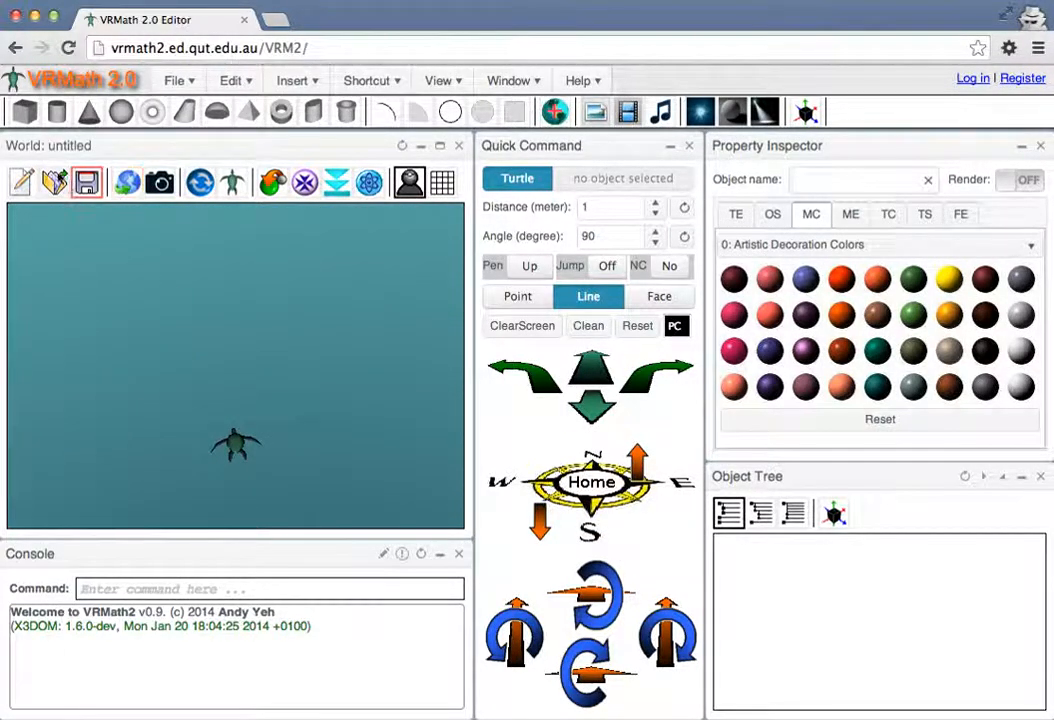
click(25, 113)
mouse_move(256, 454)
mouse_down()
mouse_move(306, 452)
mouse_move(246, 453)
mouse_move(341, 456)
mouse_move(261, 463)
mouse_move(268, 489)
mouse_move(231, 459)
mouse_move(245, 442)
mouse_move(235, 461)
mouse_move(252, 477)
mouse_up()
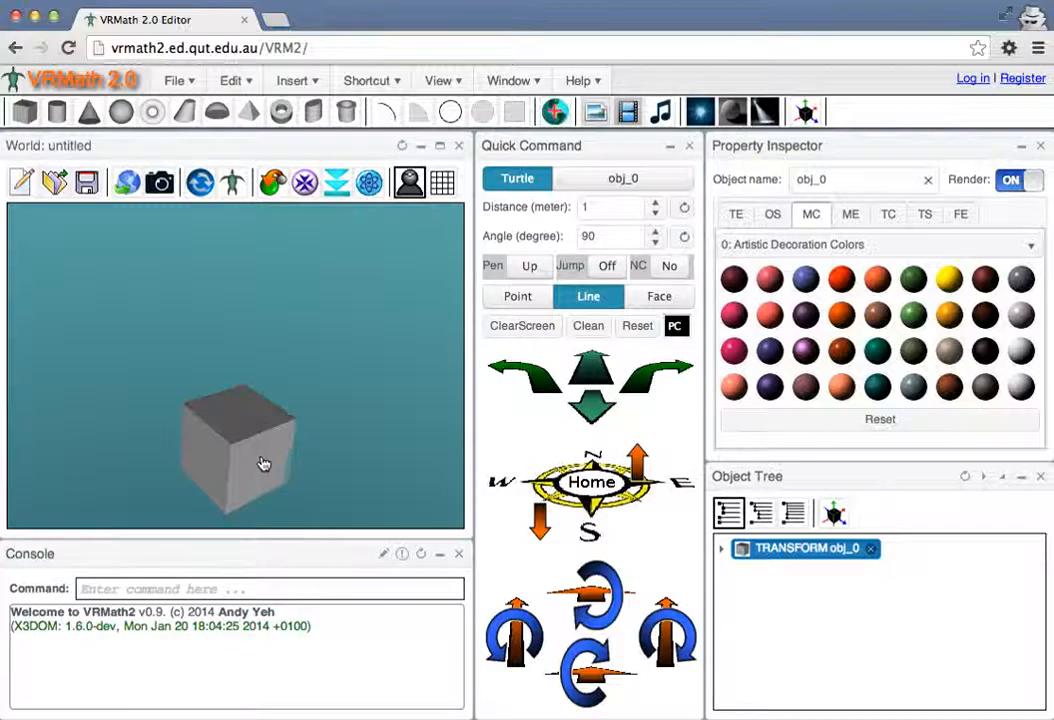
click(886, 215)
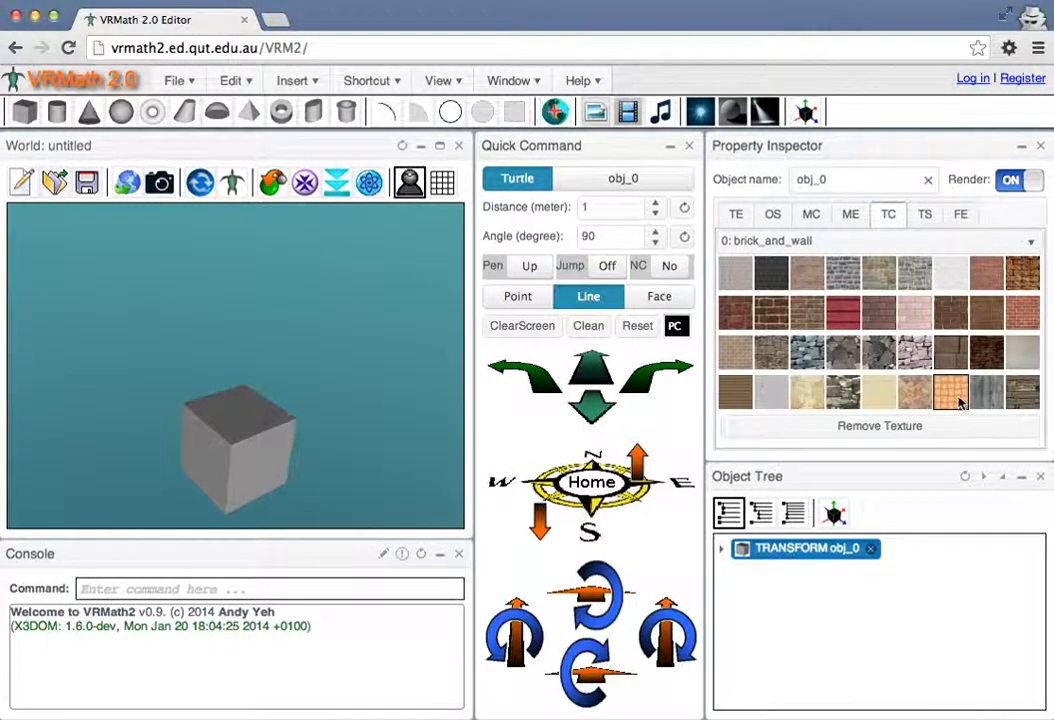
click(950, 396)
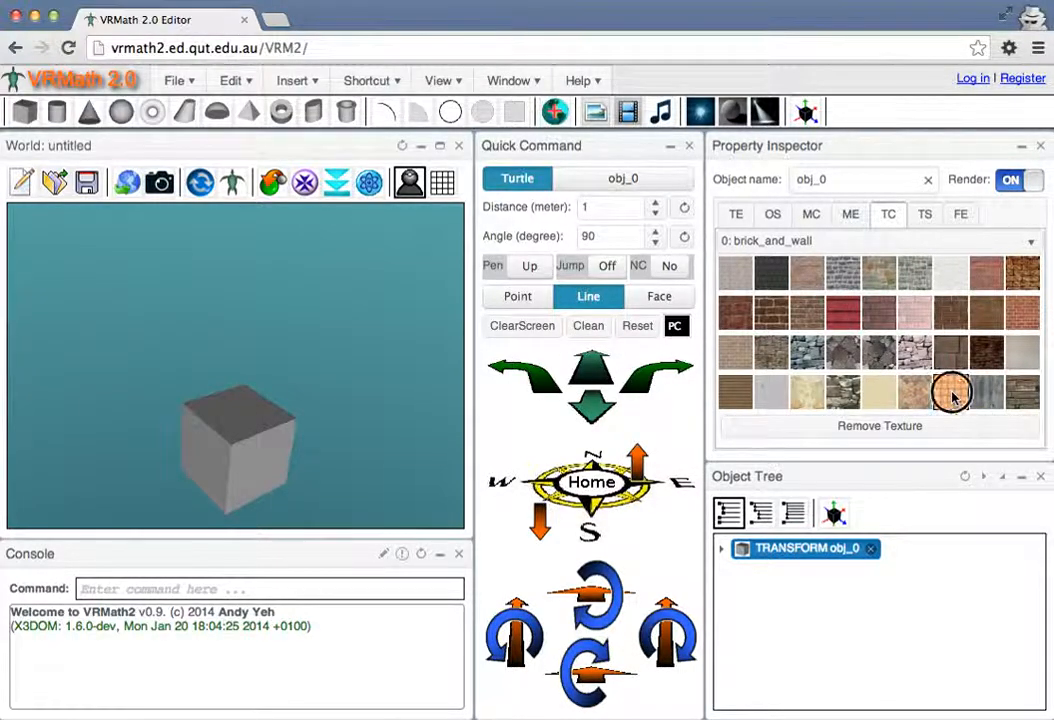
drag(263, 434, 231, 475)
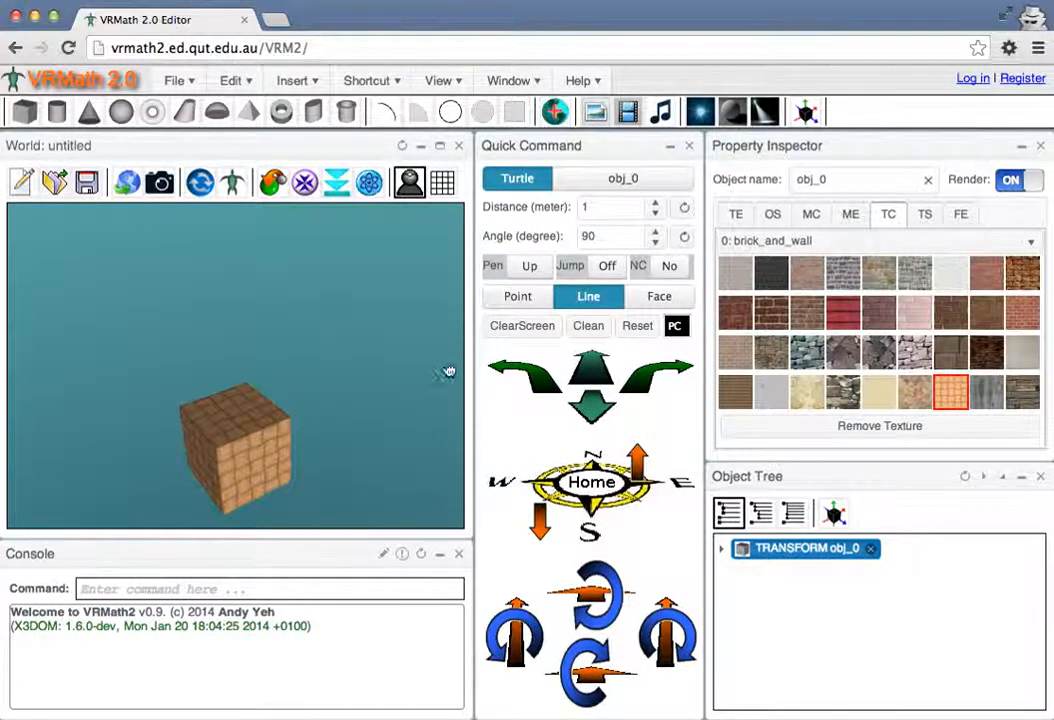
- Clear the 3D space and switch the texture collection to 10: dice_and_number
click(505, 328)
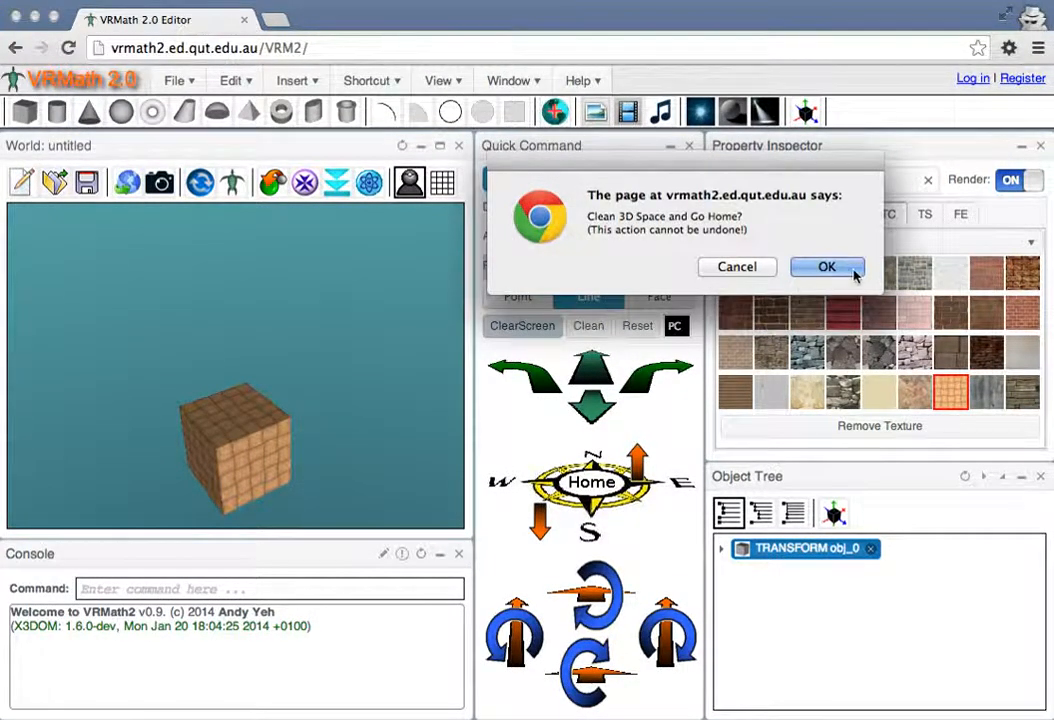
click(793, 268)
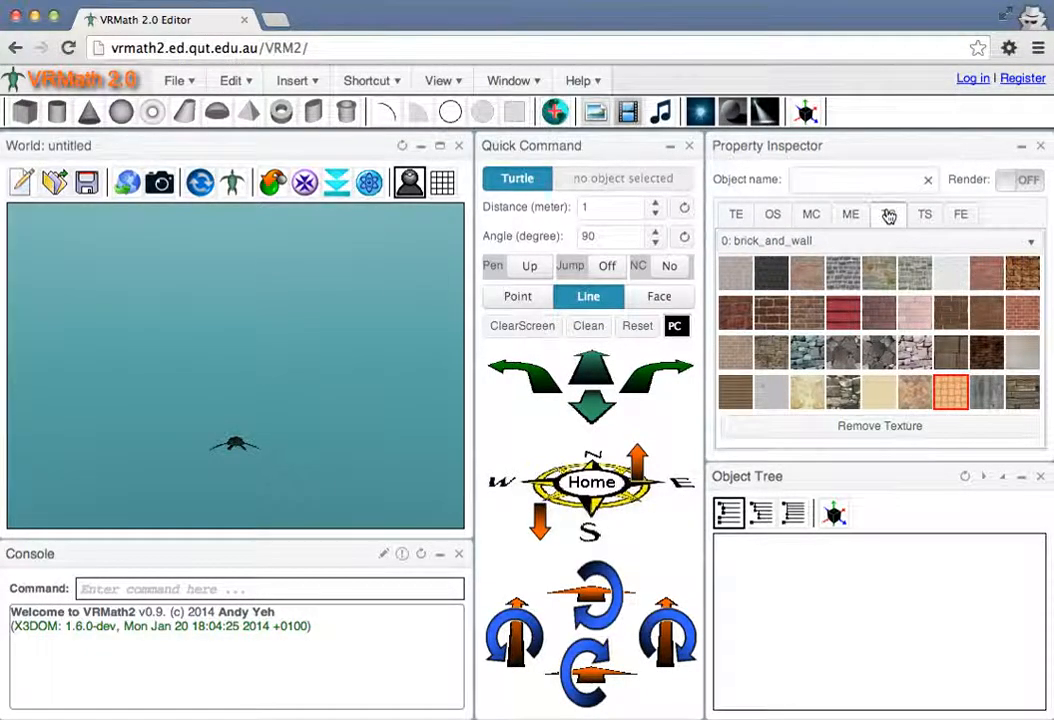
click(864, 242)
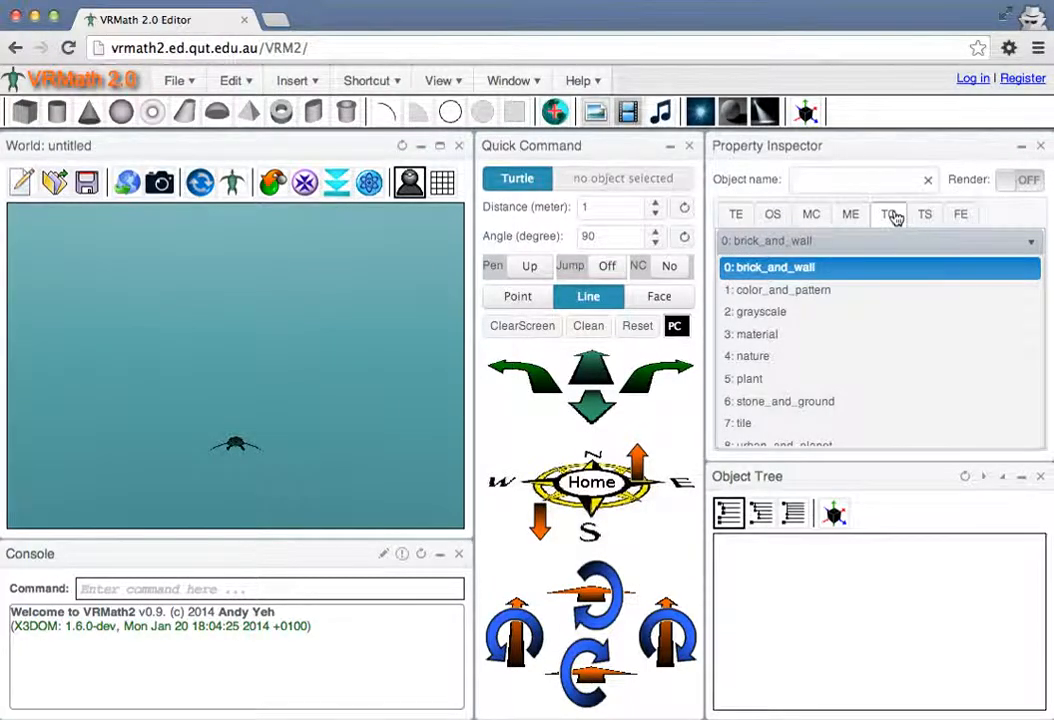
scroll(812, 357, down, 2)
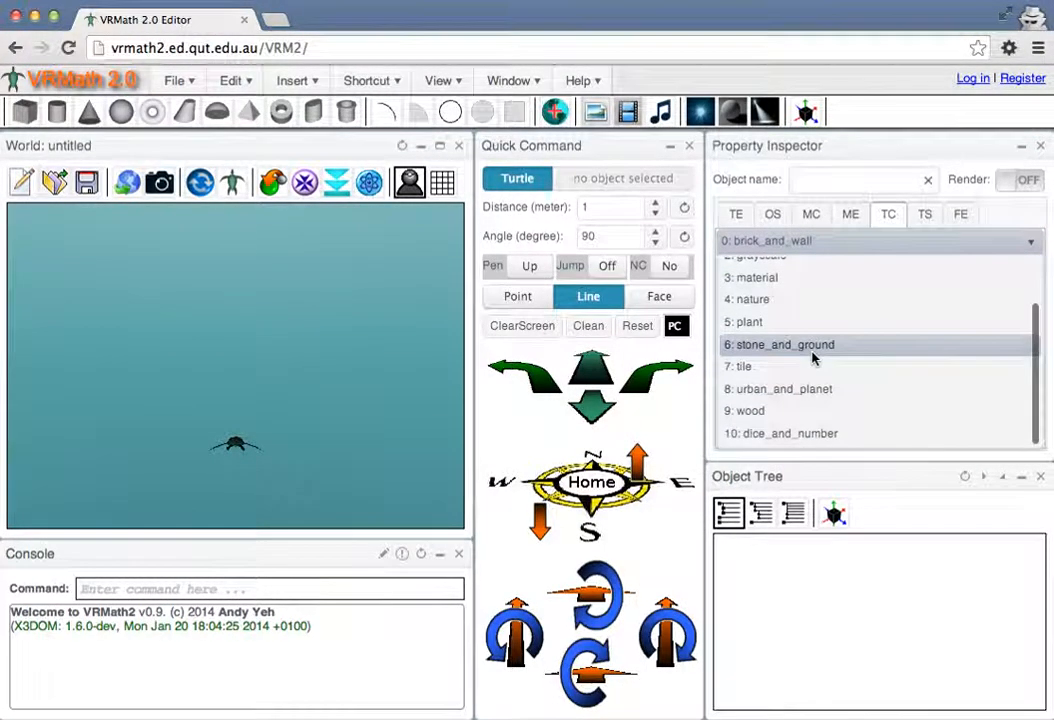
click(776, 436)
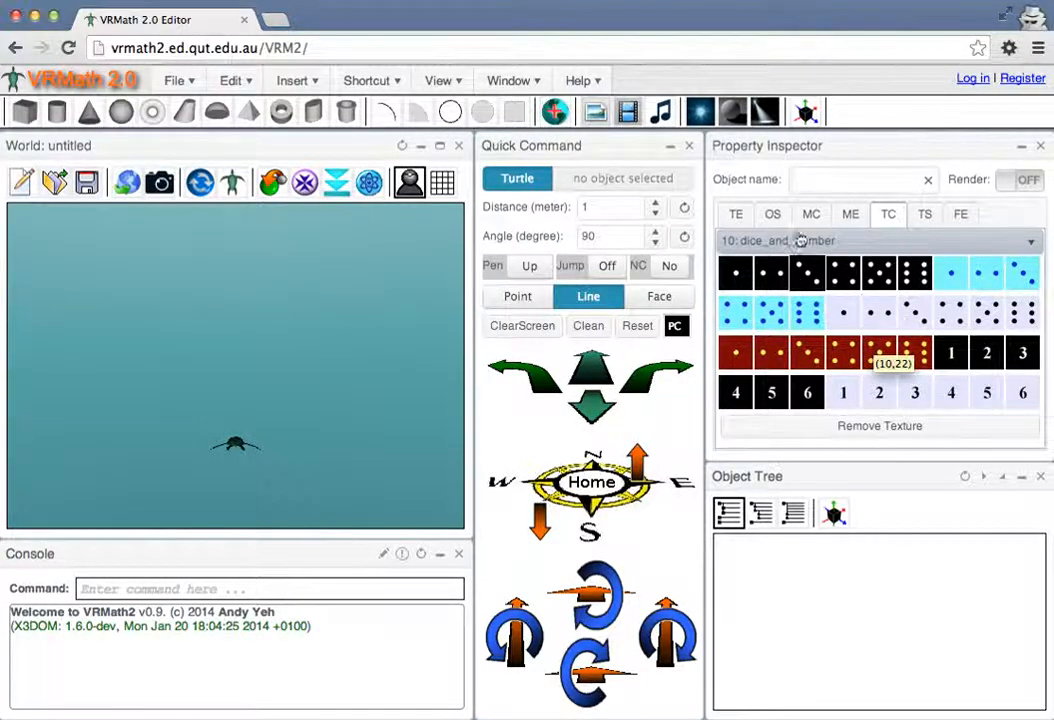
- Turn on the reference grid in the world
drag(211, 345, 227, 370)
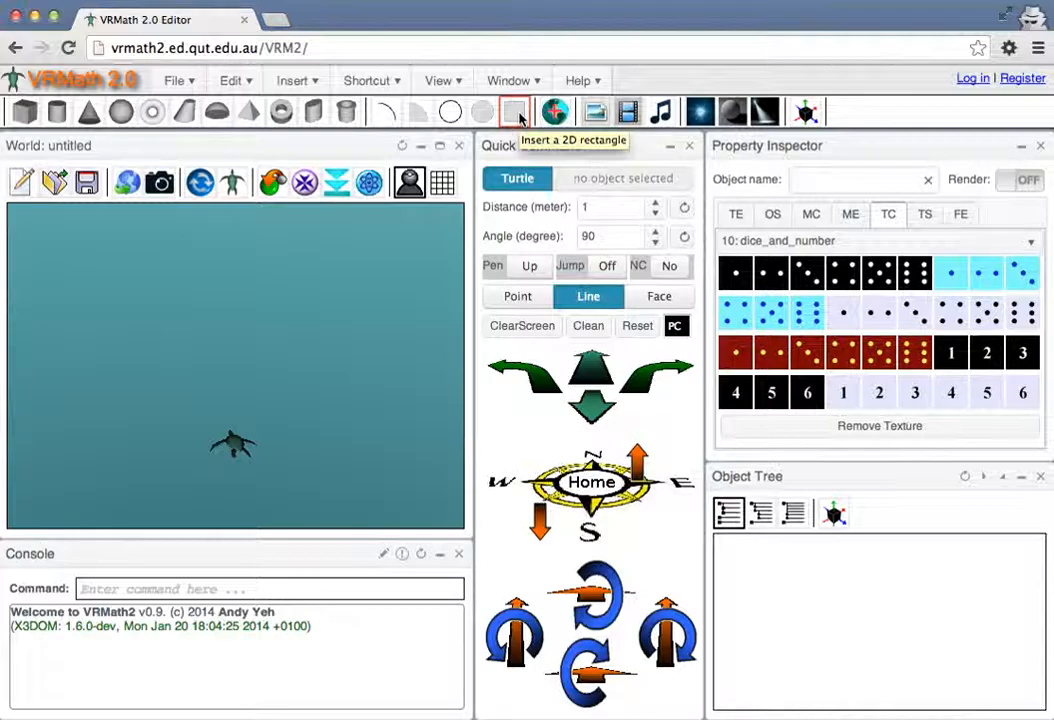
click(443, 183)
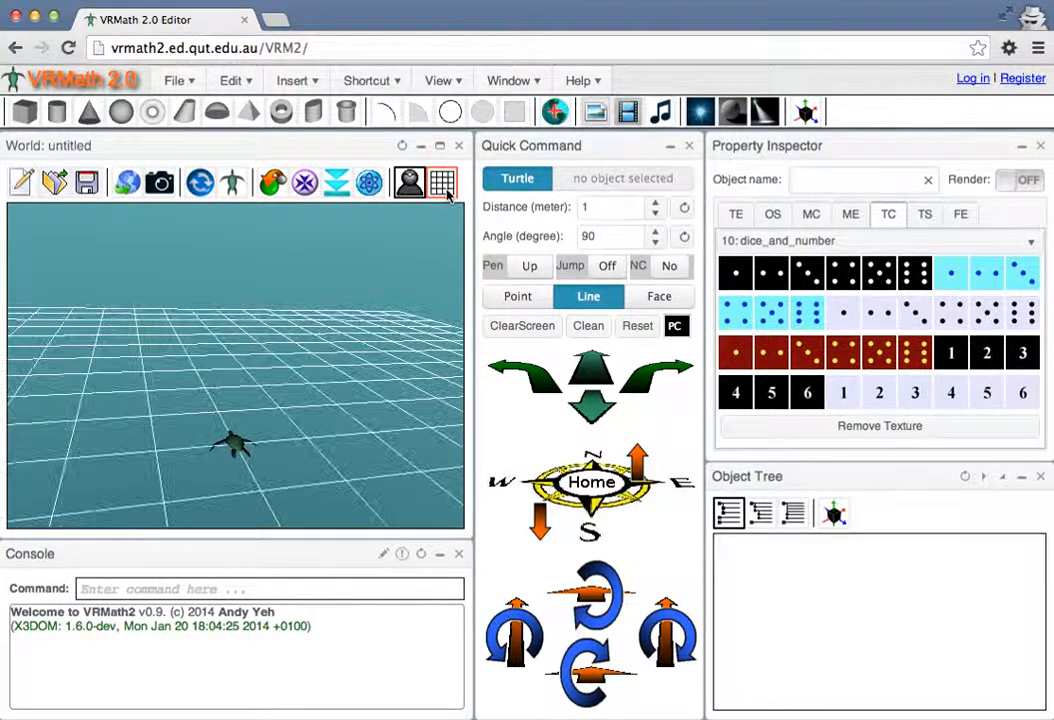
drag(313, 435, 331, 422)
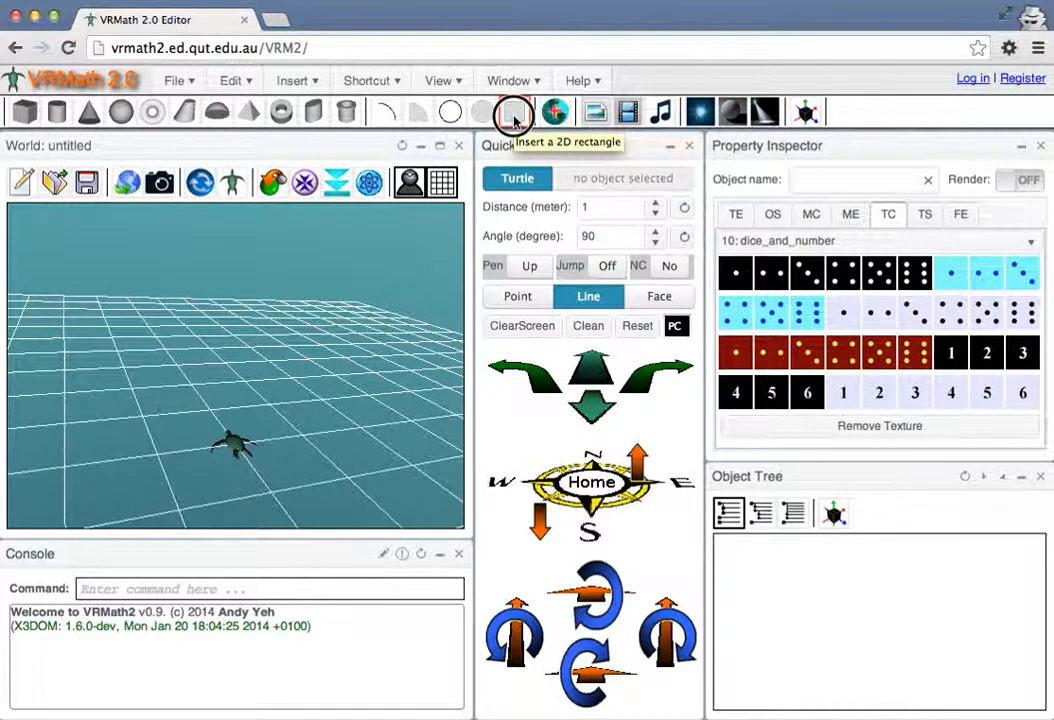
- Insert a trial 2D rectangle at the turtle's home position, and clear the 3D space again
click(514, 120)
mouse_move(318, 440)
mouse_down()
mouse_move(313, 412)
mouse_move(193, 431)
mouse_move(266, 414)
mouse_move(308, 421)
mouse_move(304, 435)
mouse_move(320, 445)
mouse_move(282, 431)
mouse_move(308, 426)
mouse_move(320, 440)
mouse_up()
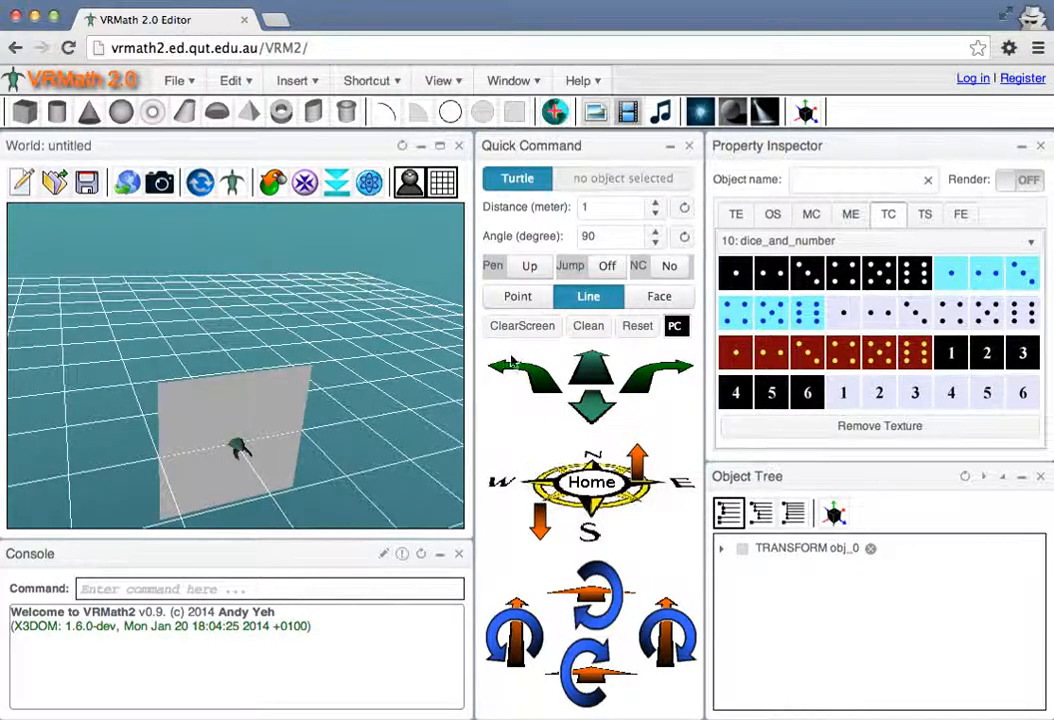
click(530, 330)
click(814, 266)
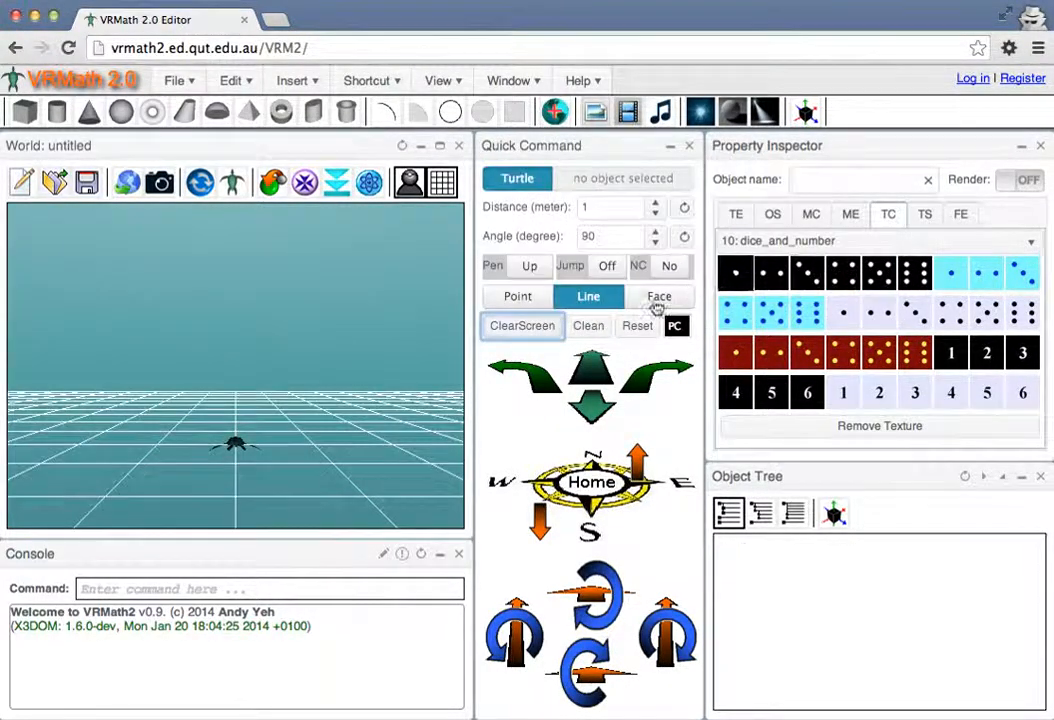
- Move the turtle forward 1 m and insert a 2D rectangle there as the cube's north face
mouse_move(216, 467)
mouse_down()
mouse_move(200, 470)
mouse_move(217, 485)
mouse_up()
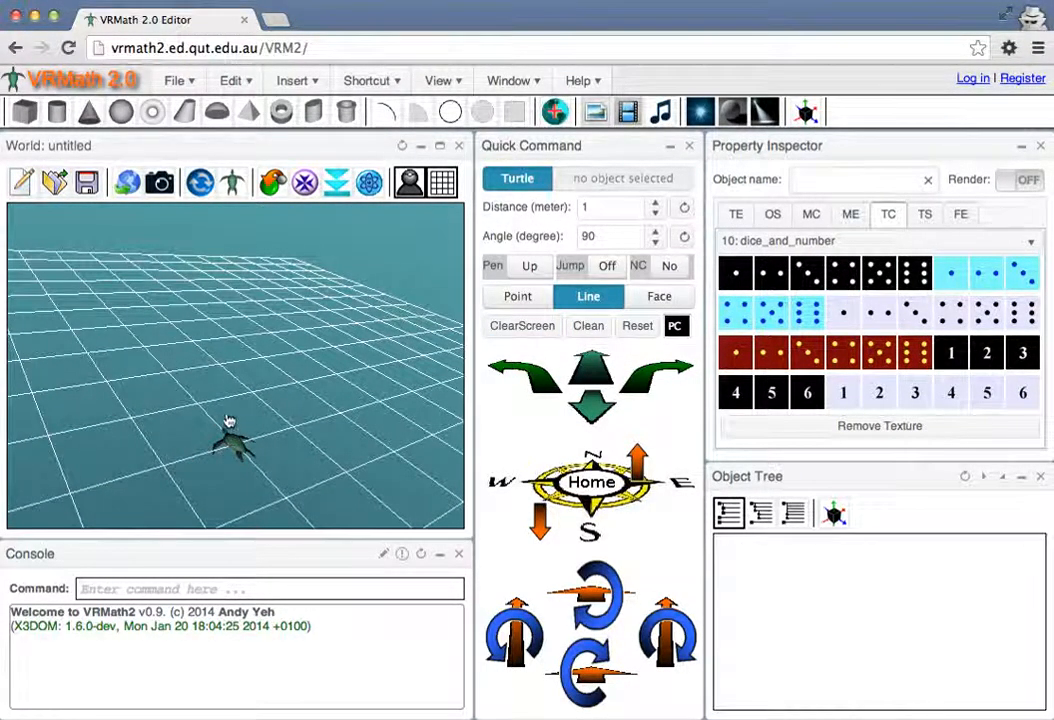
mouse_move(333, 471)
mouse_down()
mouse_move(313, 459)
mouse_move(320, 454)
mouse_up()
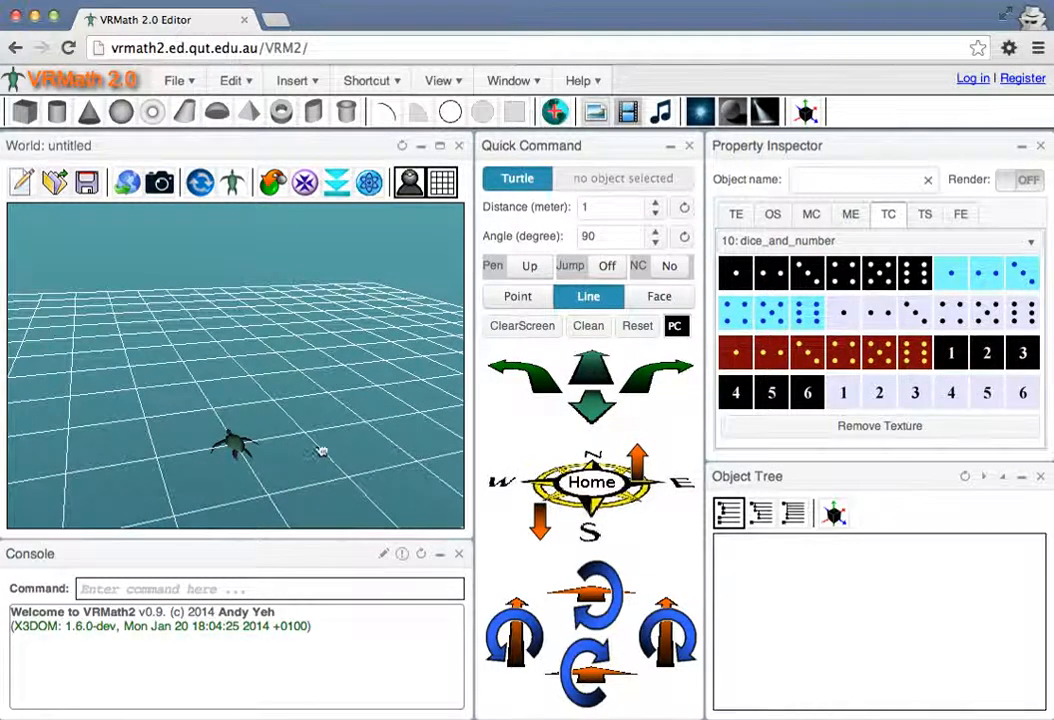
drag(389, 295, 353, 360)
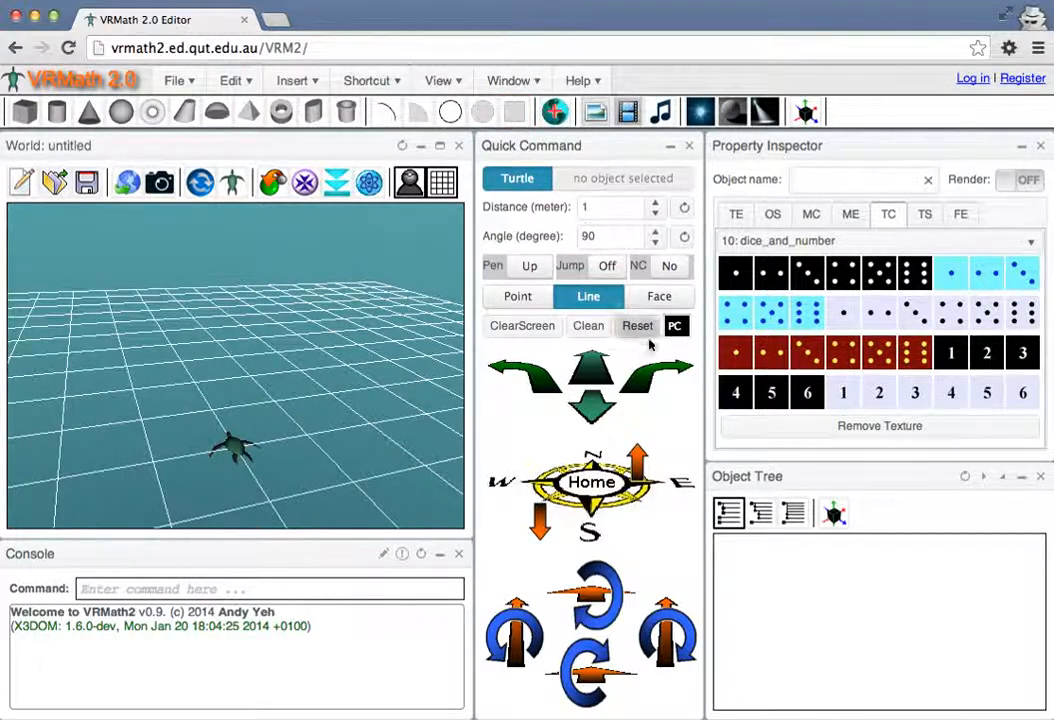
click(594, 368)
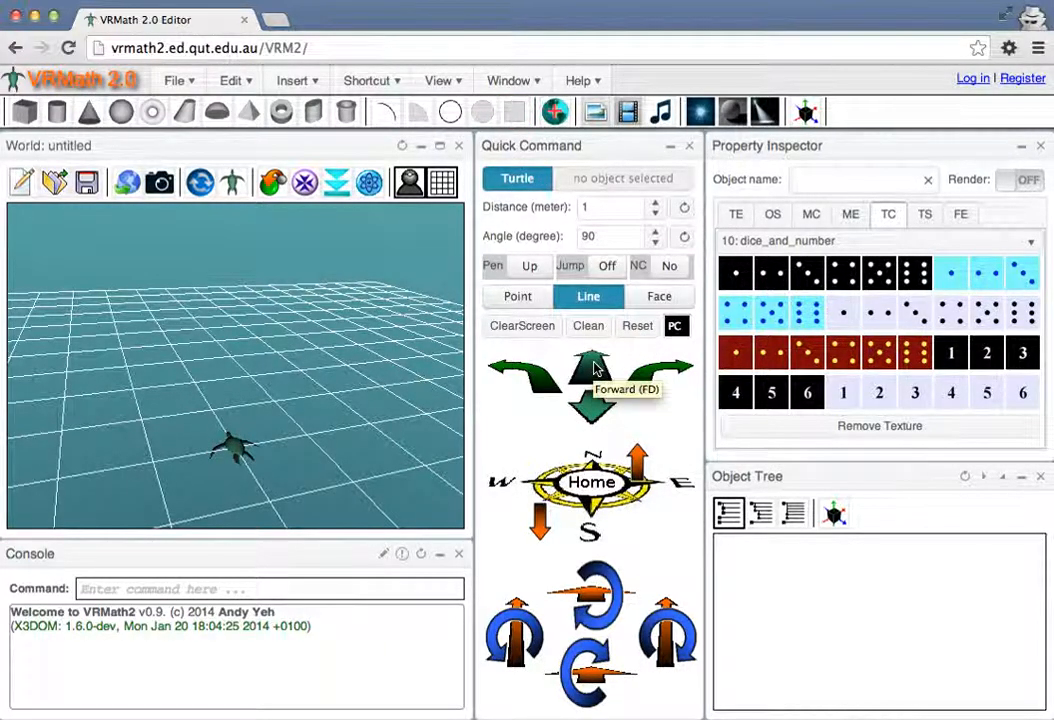
click(515, 114)
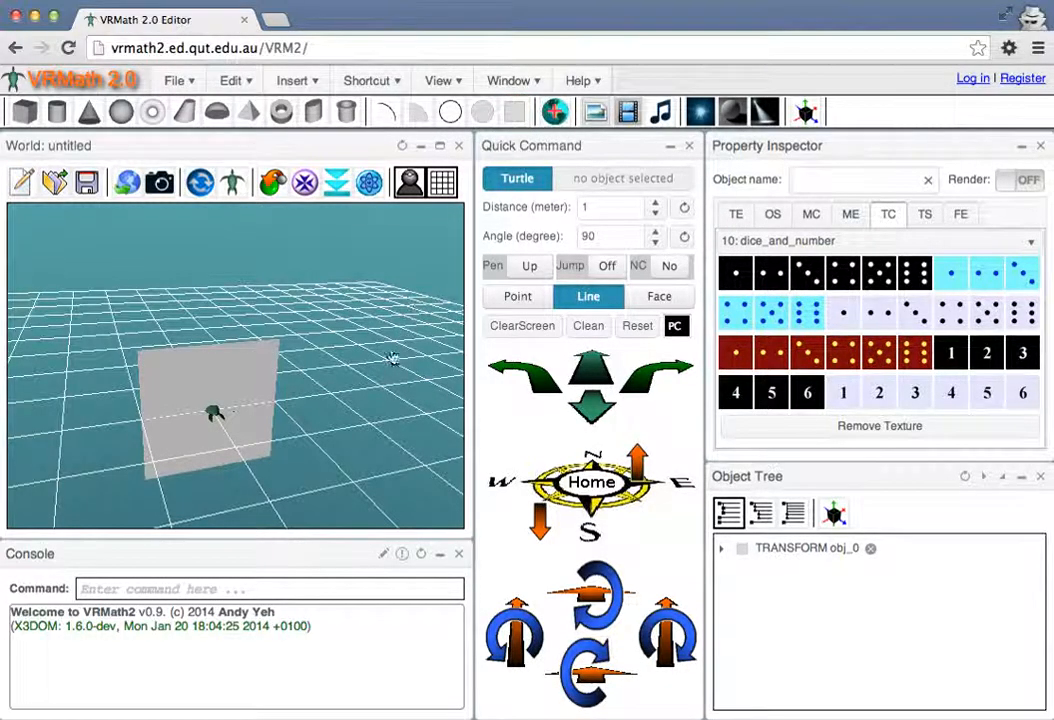
- Move the turtle back 2 m and insert a parallel 2D rectangle as the cube's south face
click(594, 410)
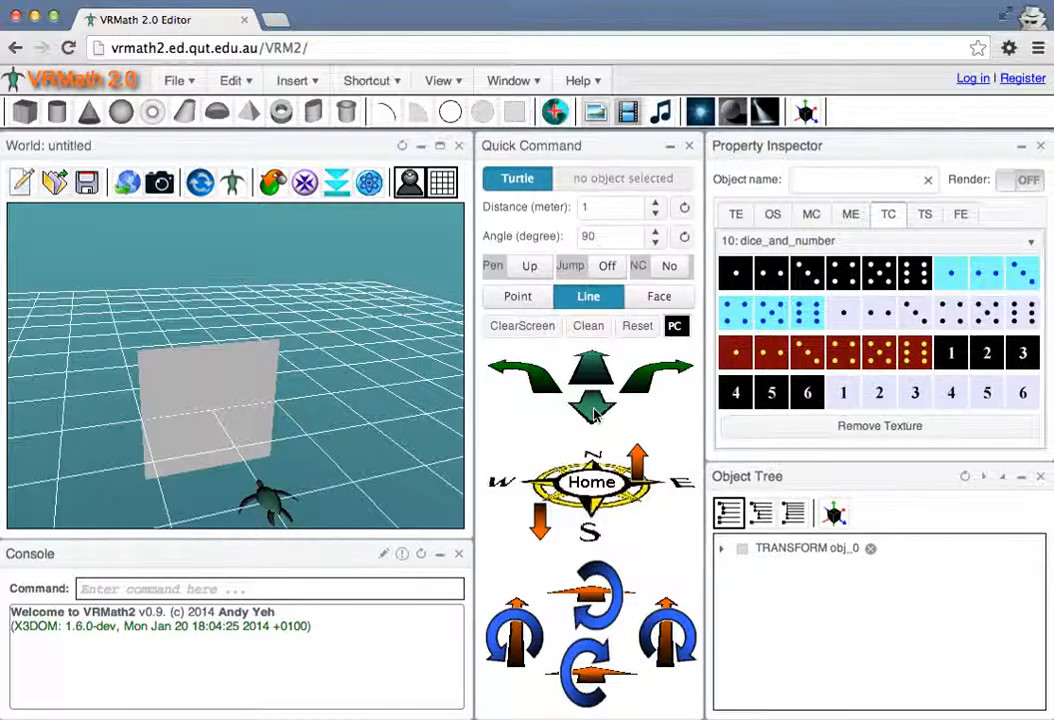
click(515, 114)
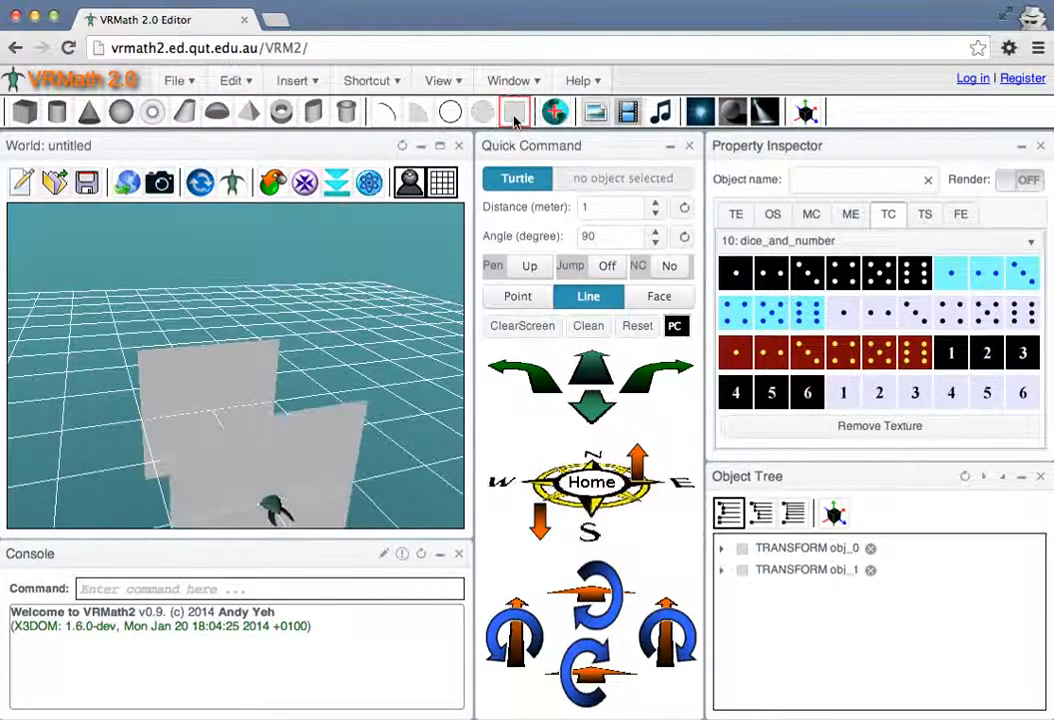
drag(320, 440, 353, 452)
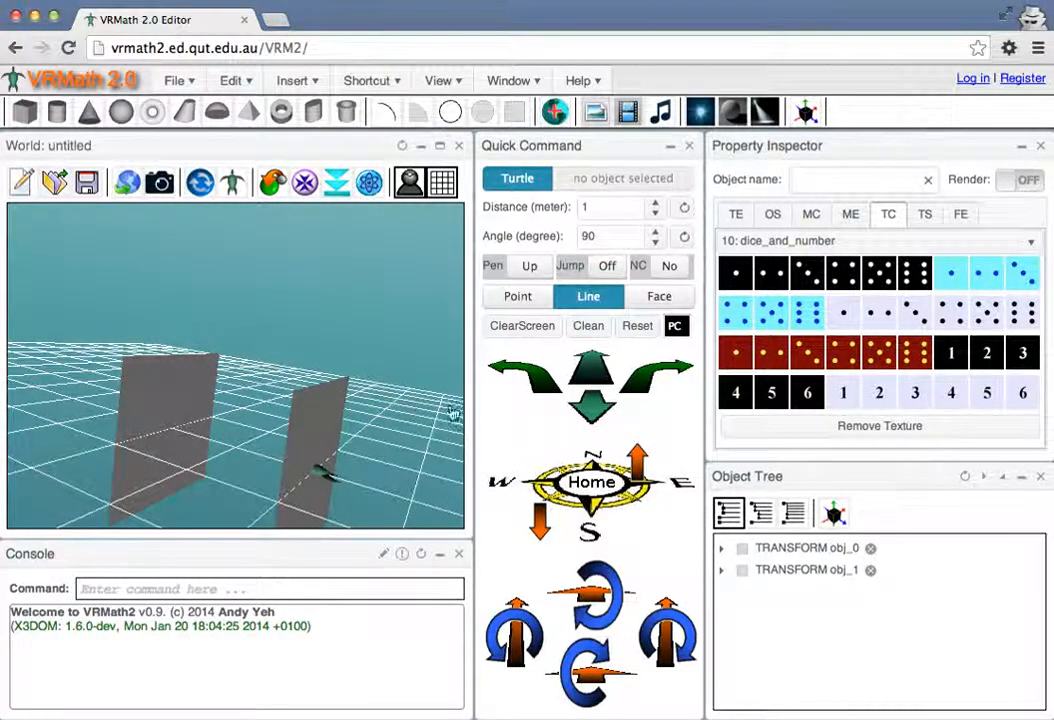
- Move the turtle forward 1 m to the cube's centre and 1 m west
click(593, 372)
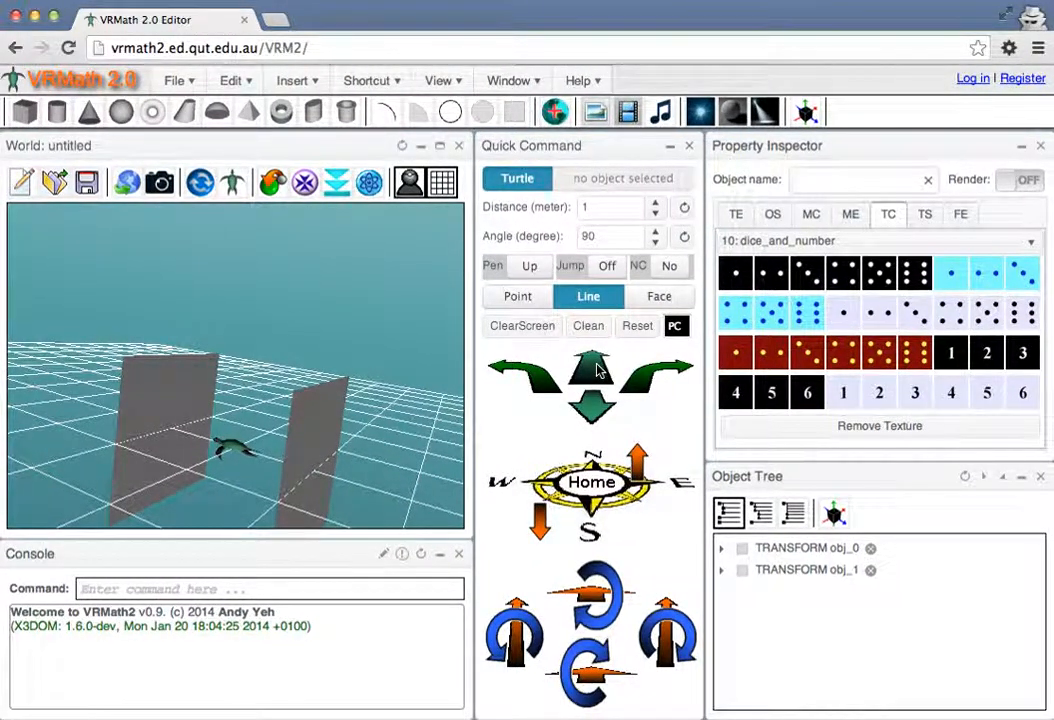
click(503, 487)
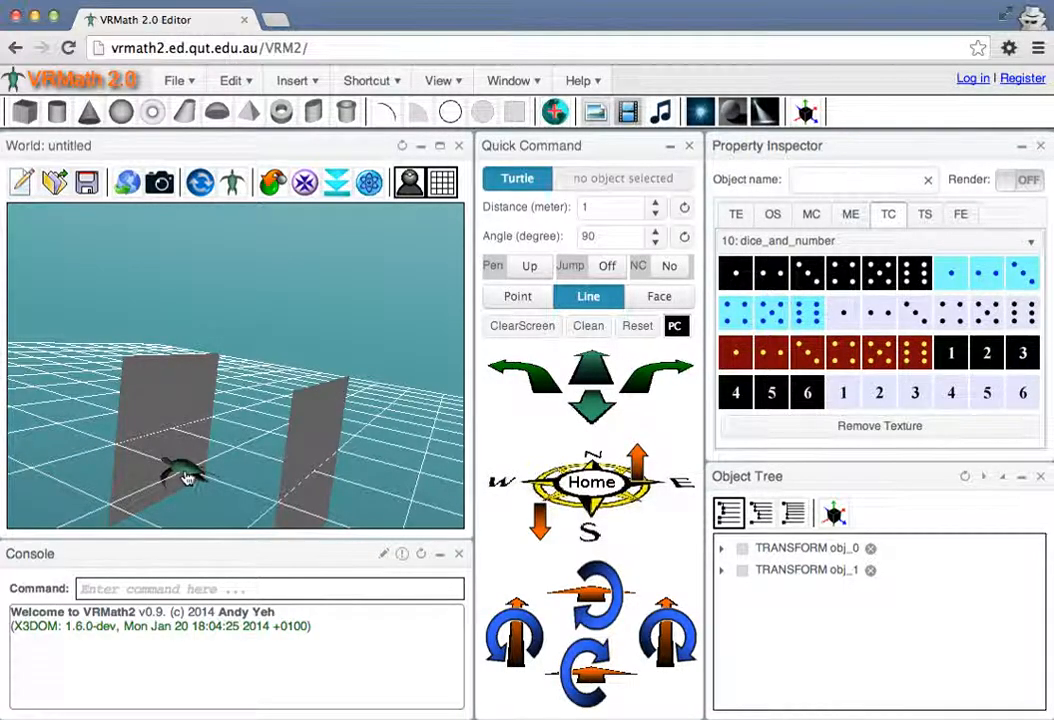
- Try a 2D rectangle at the turtle's western position, and delete it
click(520, 117)
drag(200, 405, 204, 434)
click(870, 591)
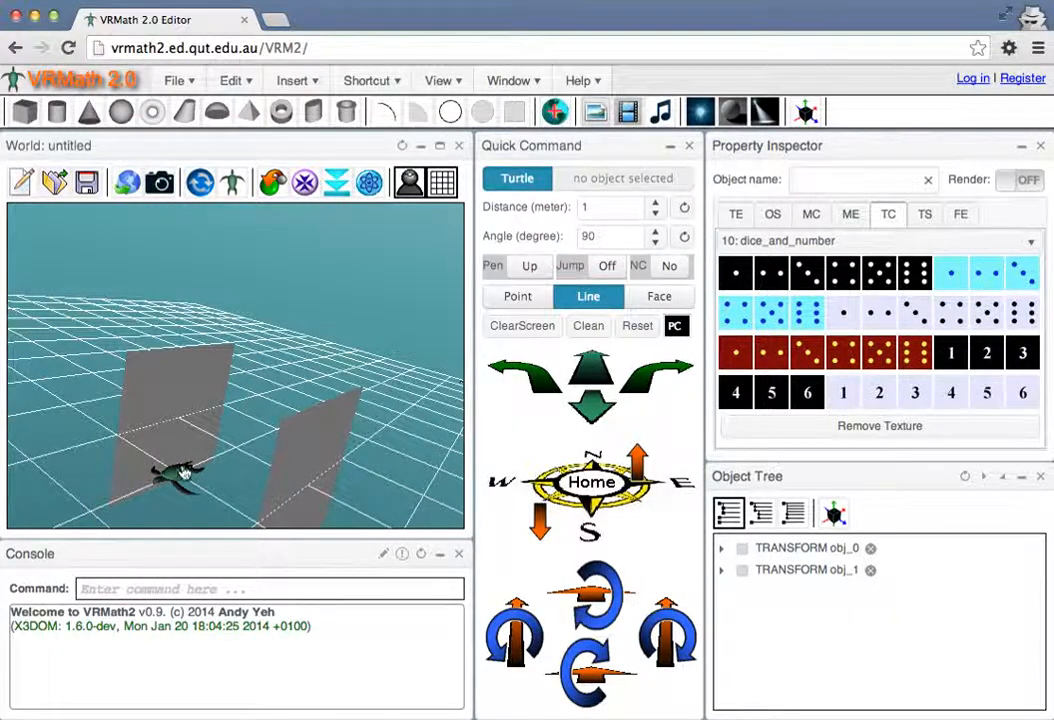
- With the turtle facing west, insert a 2D rectangle as the cube's west face
mouse_move(349, 493)
mouse_down()
mouse_move(308, 489)
mouse_move(332, 494)
mouse_move(336, 481)
mouse_up()
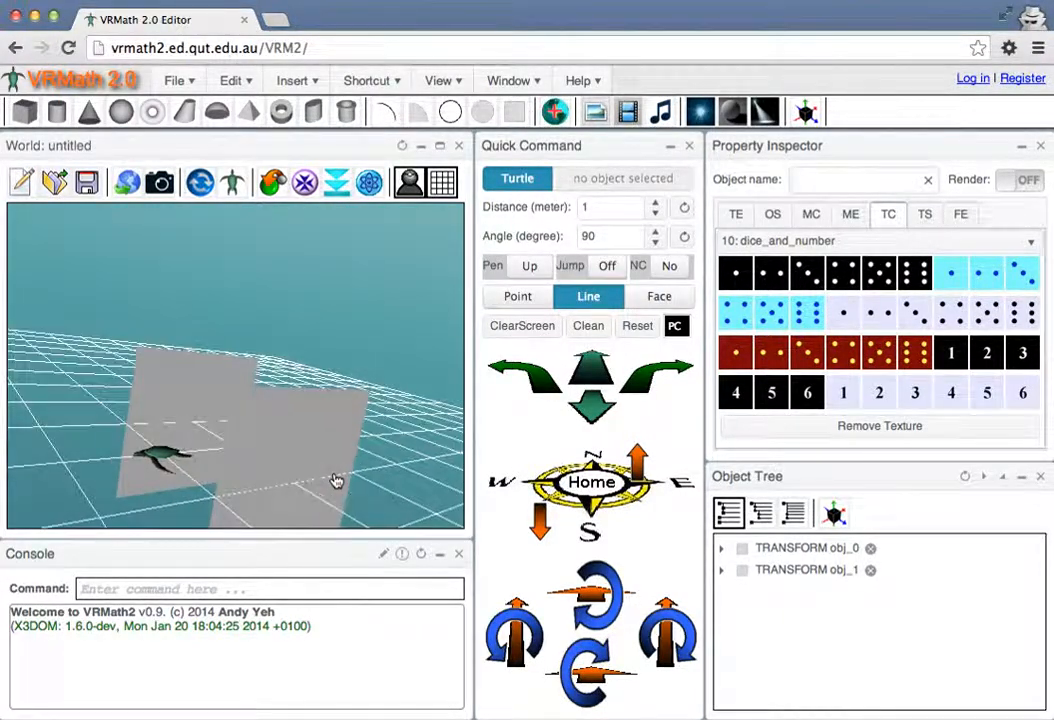
click(515, 110)
drag(358, 459, 348, 498)
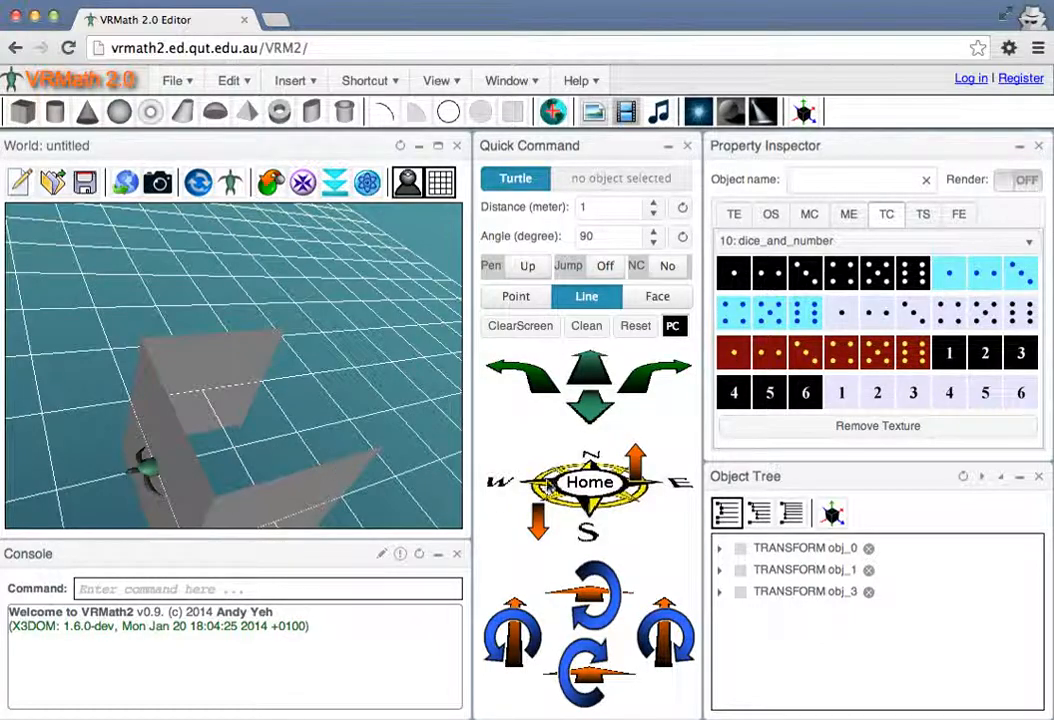
- Move the turtle back 2 m and insert a 2D rectangle as the cube's east face
click(592, 418)
click(591, 417)
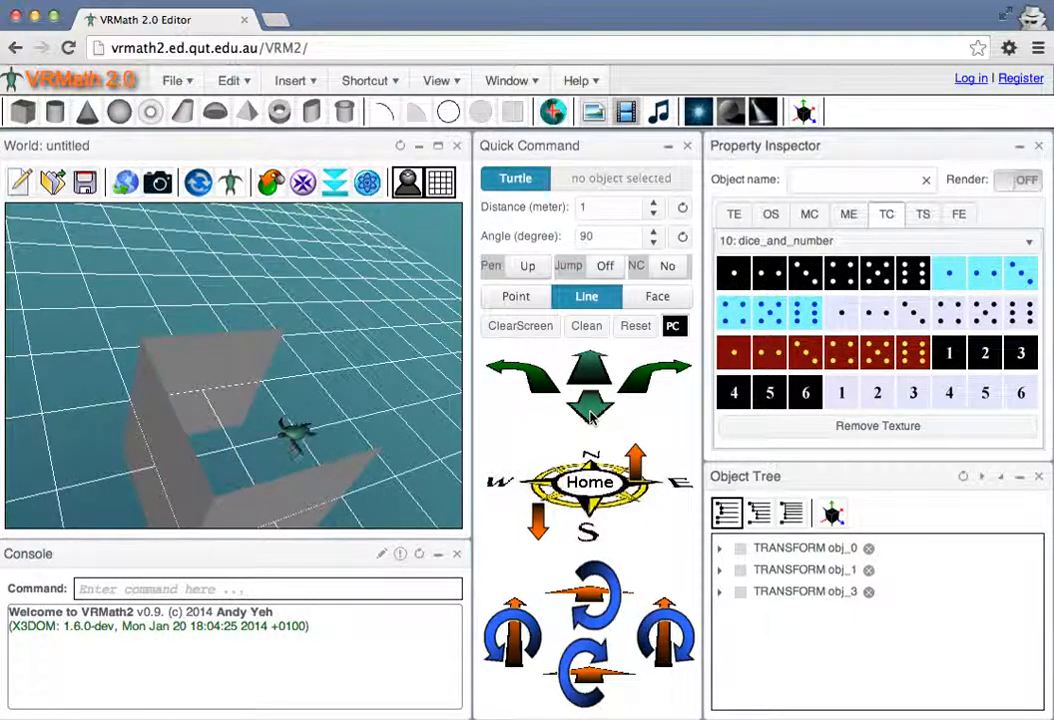
click(513, 118)
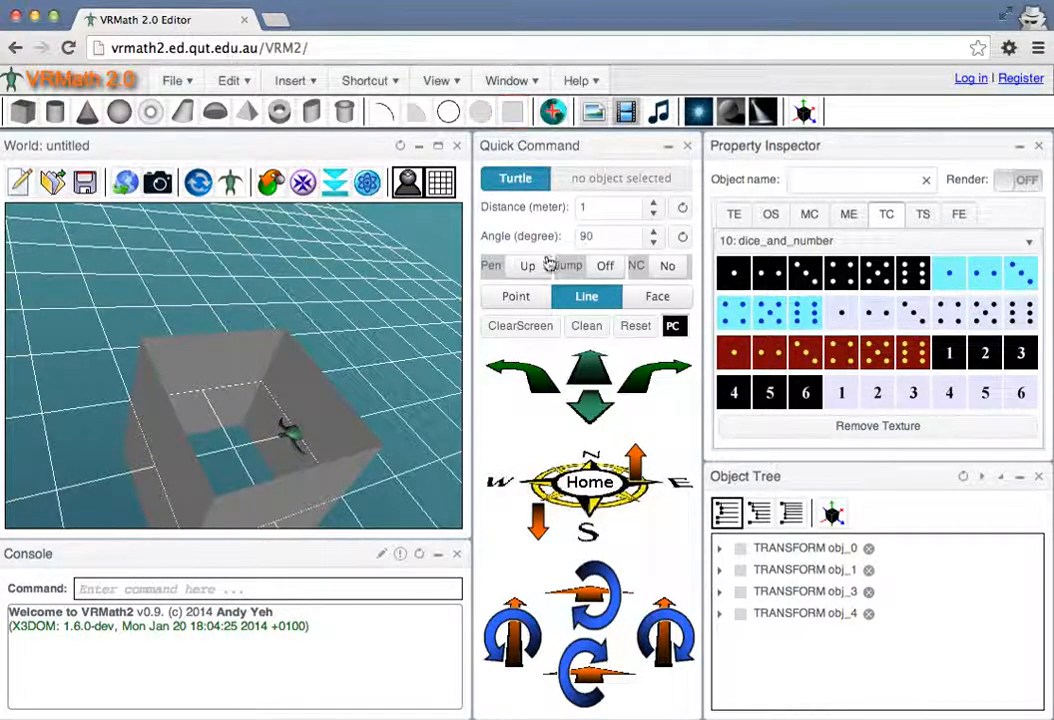
- Return the turtle 1 m forward to the cube's centre and tilt it up 90 degrees
click(592, 371)
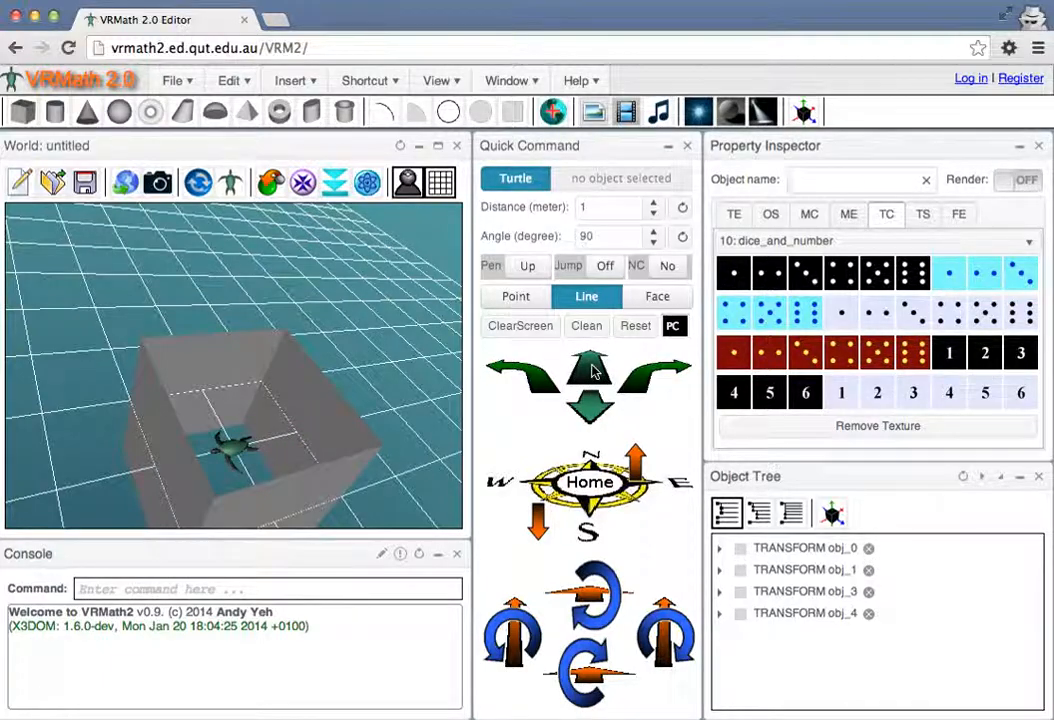
drag(395, 466, 381, 453)
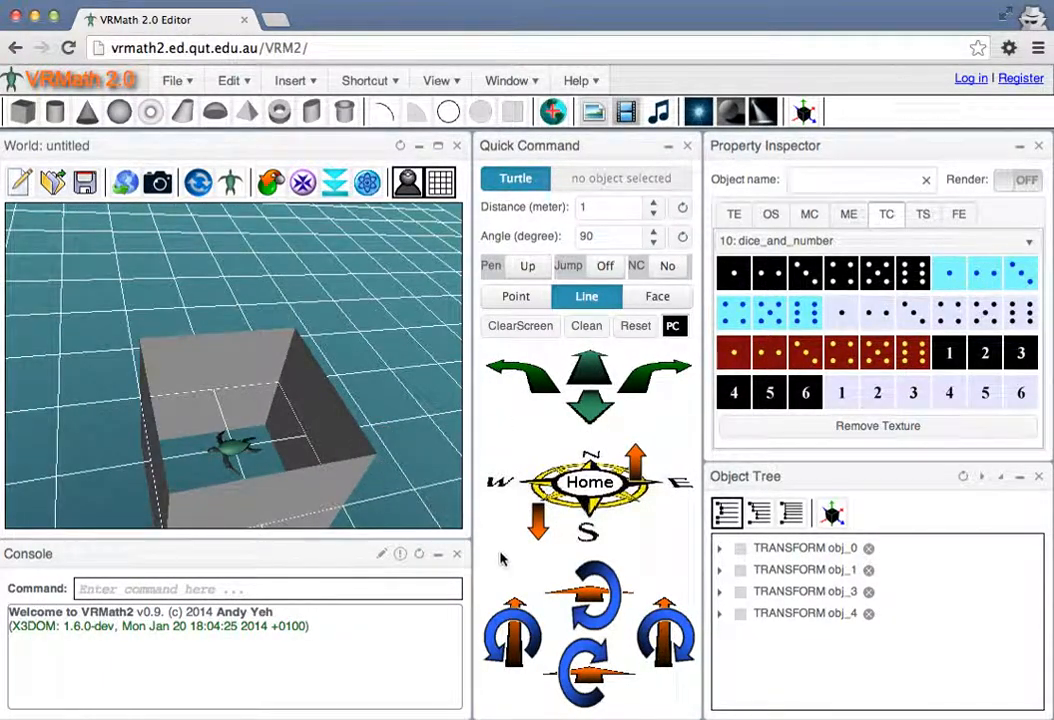
click(600, 594)
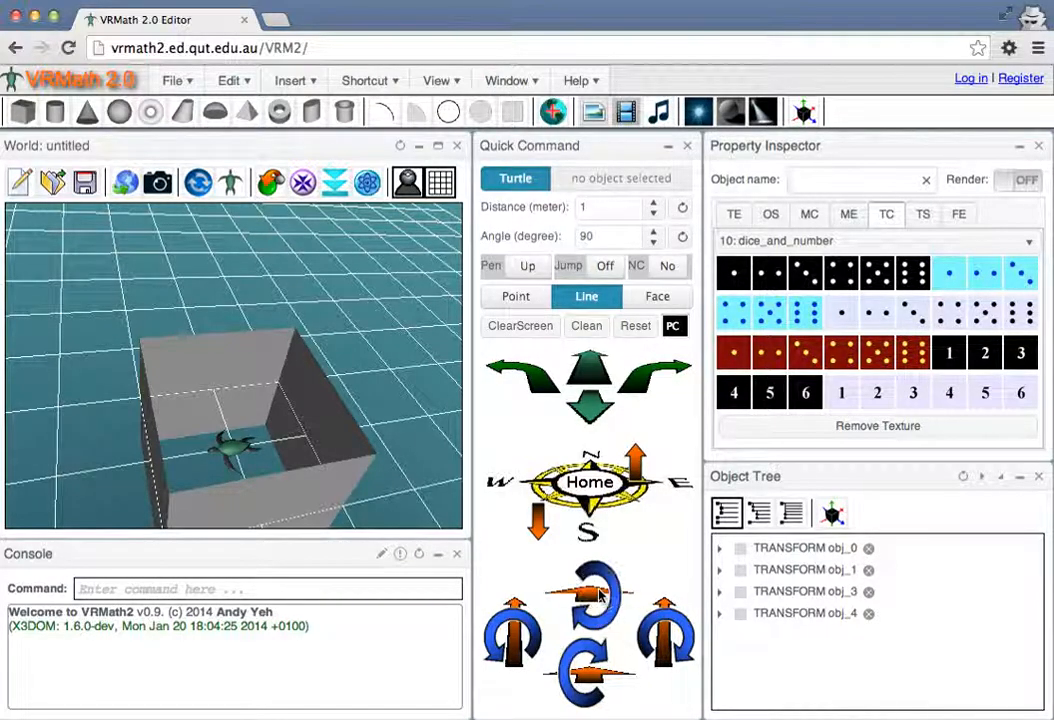
drag(395, 487, 278, 470)
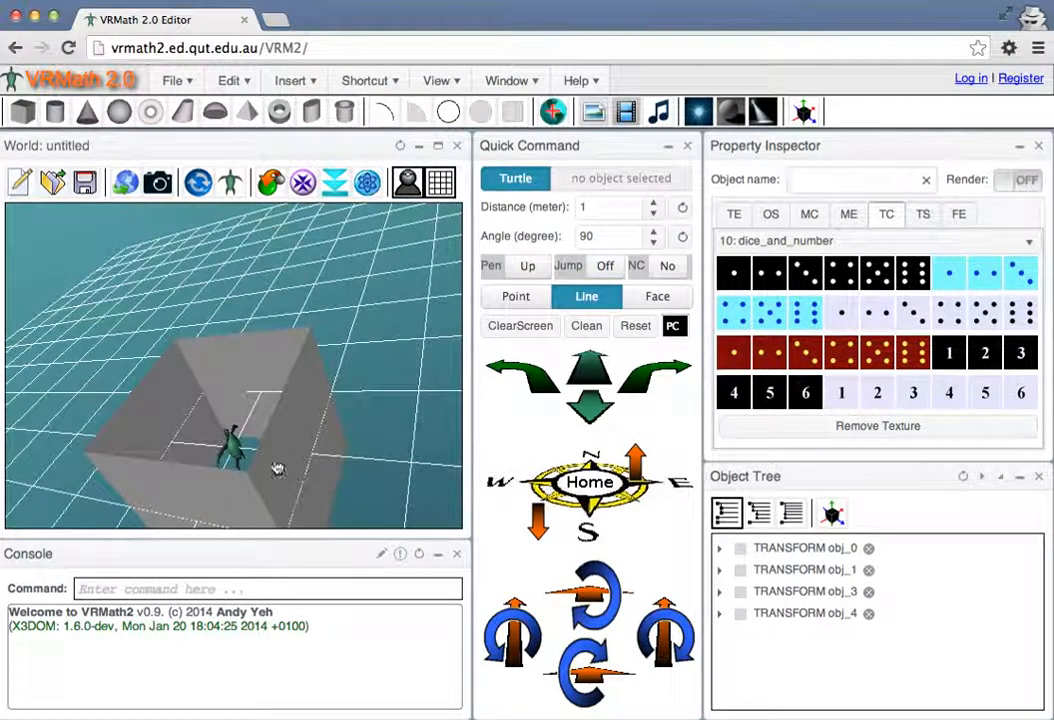
- Move the upward-tilted turtle forward 1 m and insert a 2D rectangle as the cube's top face
click(598, 372)
drag(356, 451, 306, 443)
drag(339, 399, 354, 426)
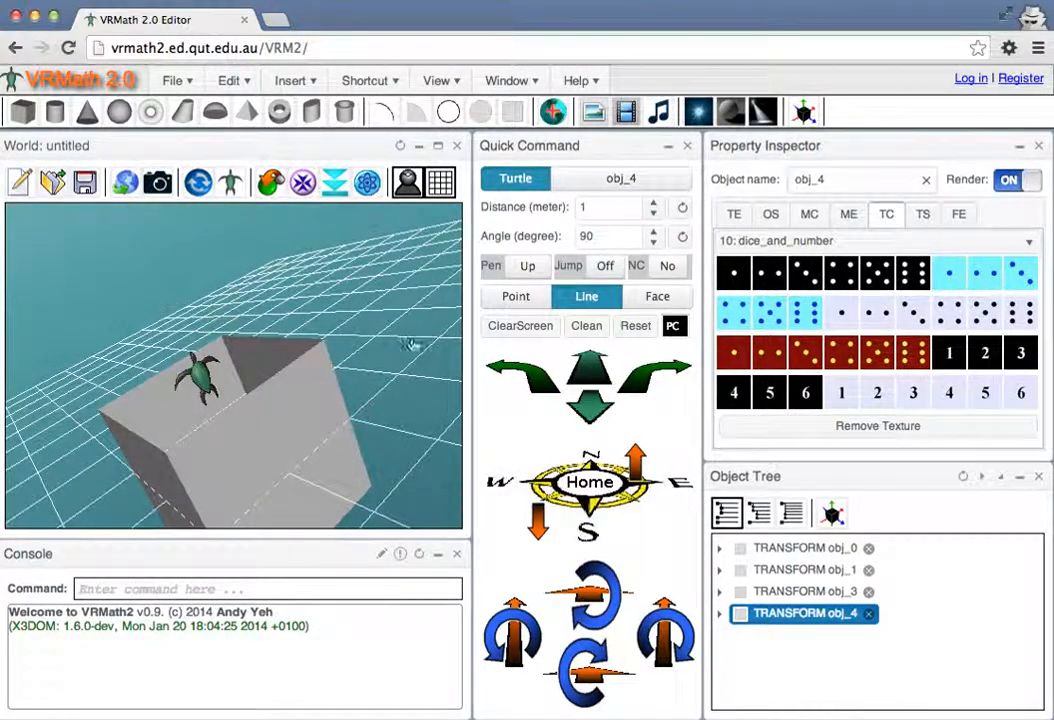
click(513, 112)
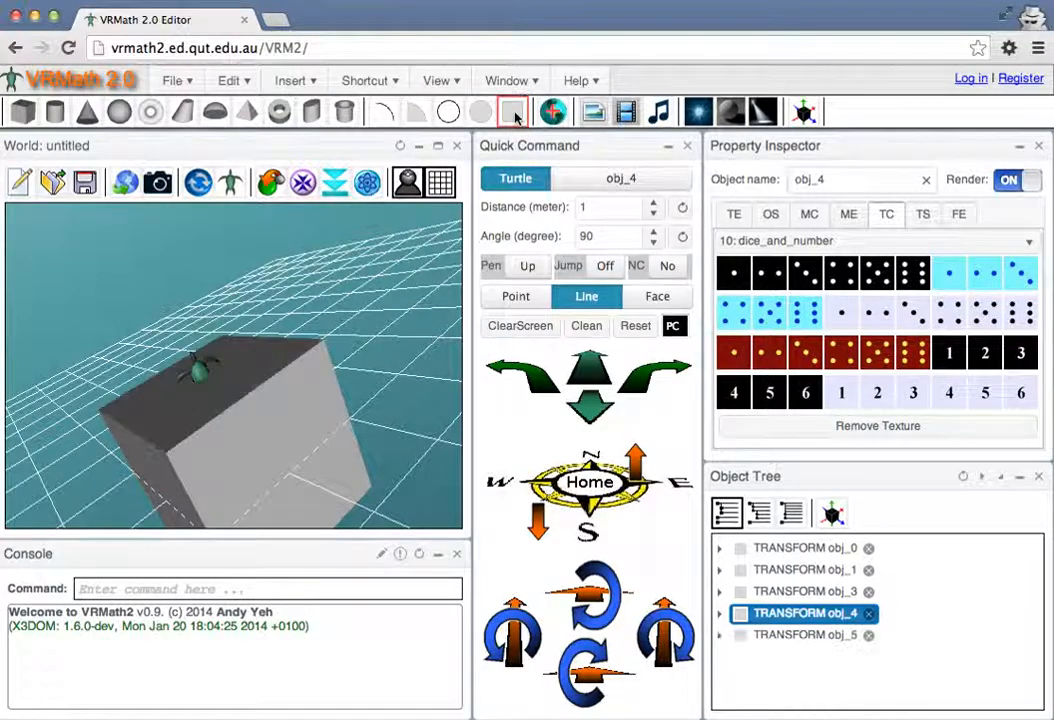
- Move the turtle back 2 m and insert a 2D rectangle as the cube's bottom face
drag(272, 392, 259, 334)
click(597, 415)
click(597, 415)
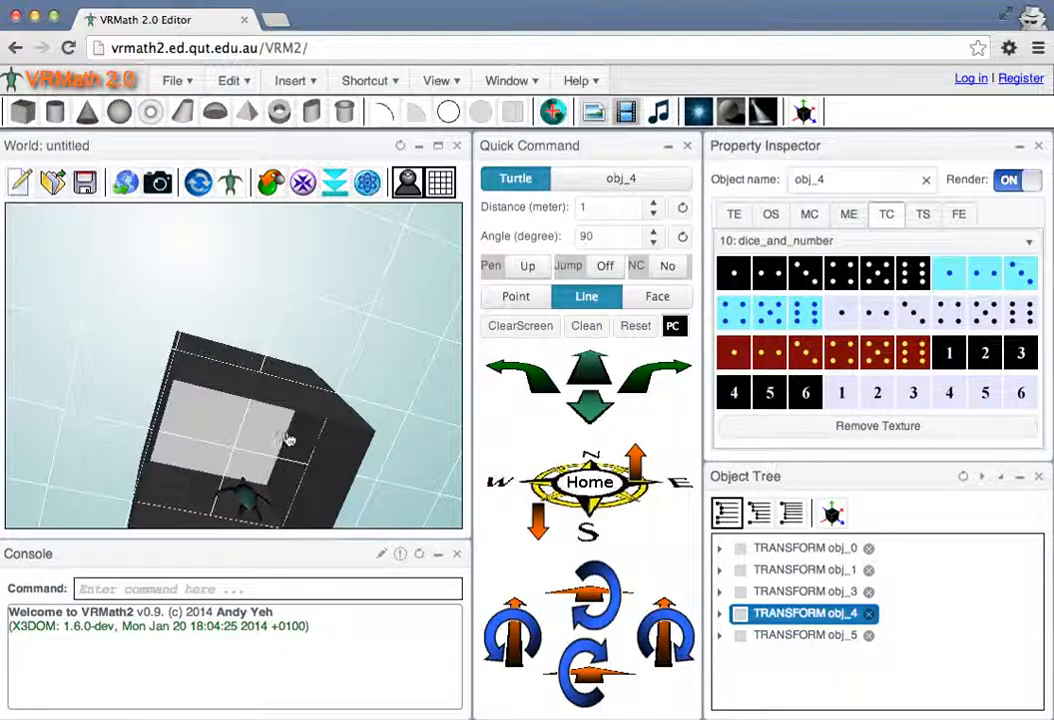
drag(278, 440, 278, 426)
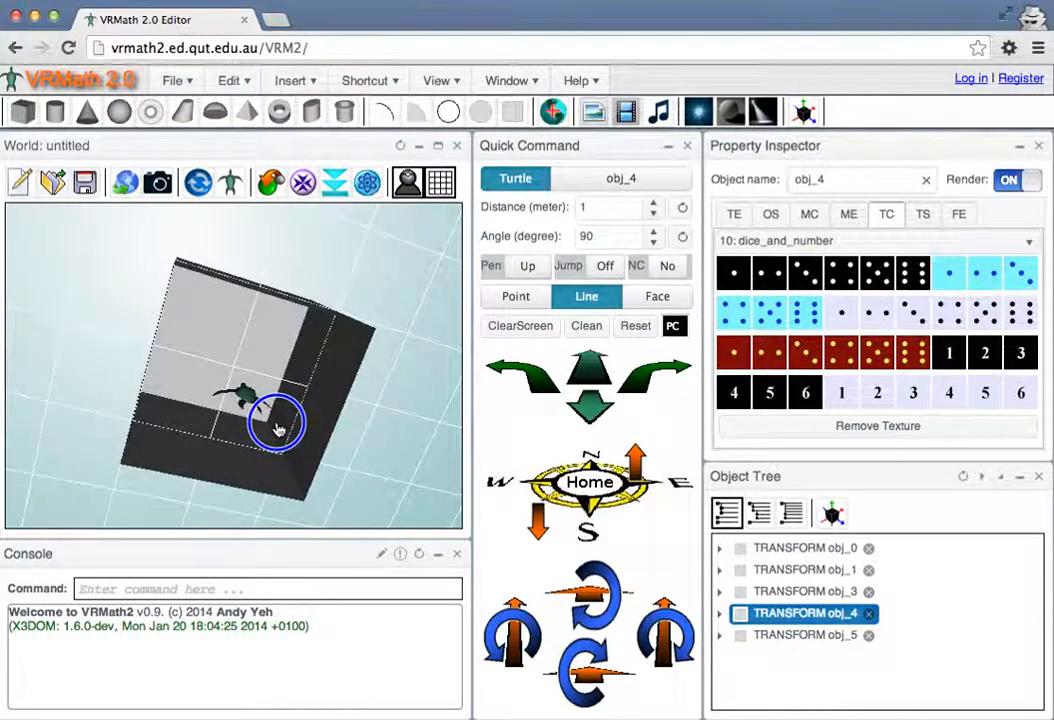
drag(256, 416, 276, 429)
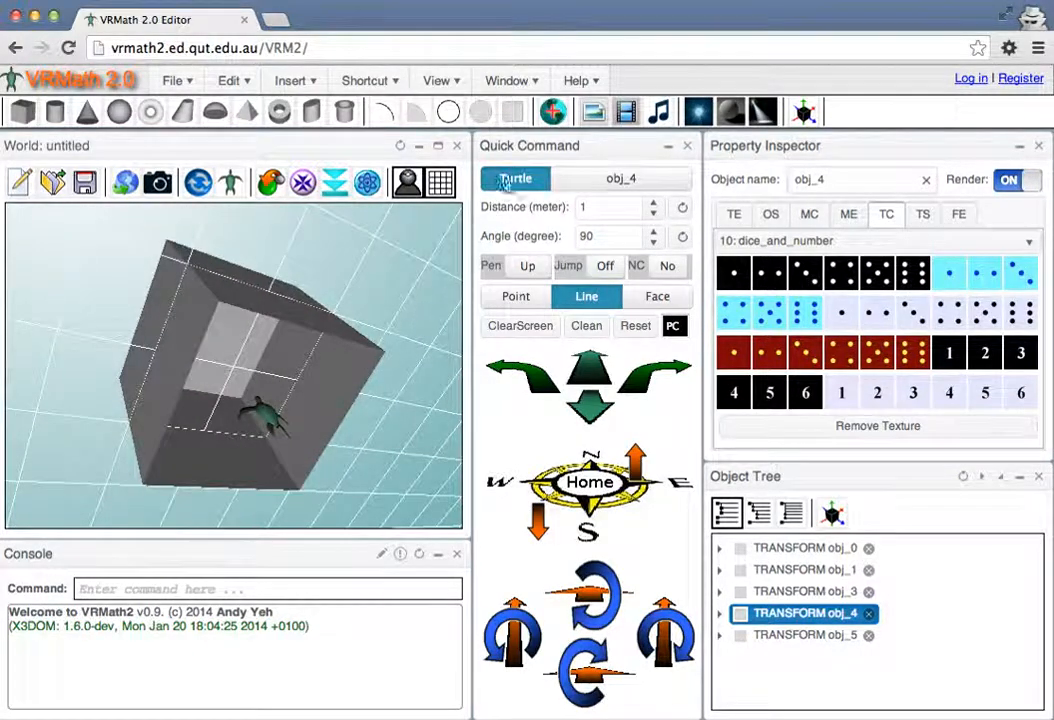
click(513, 108)
drag(299, 346, 303, 428)
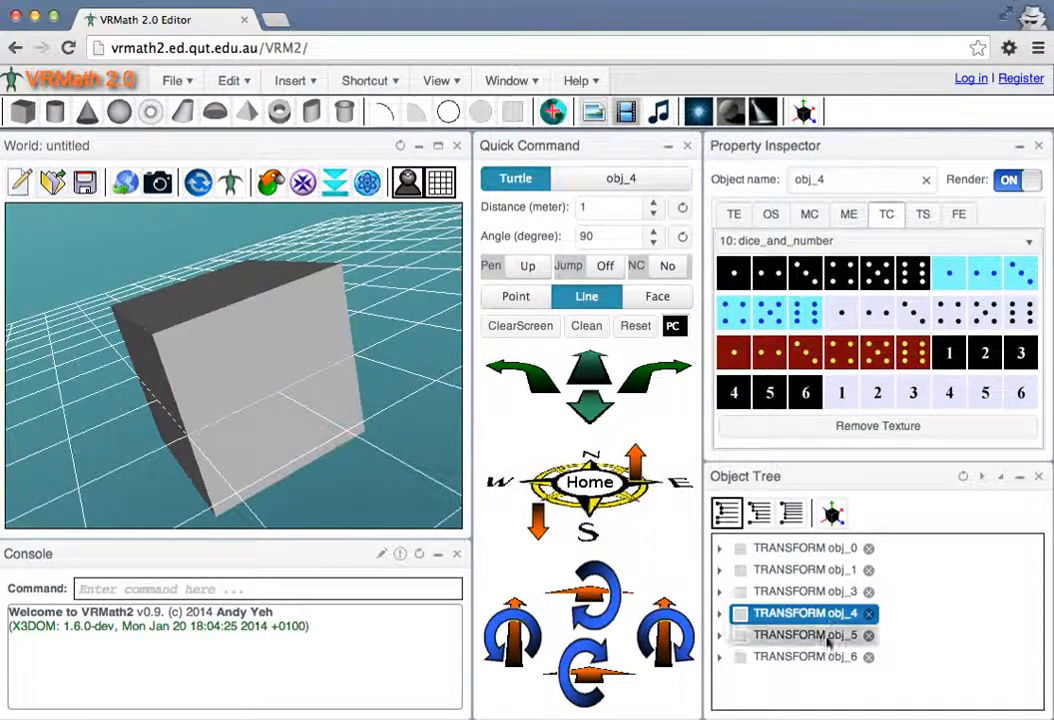
- Apply the black-on-white one-dot dice texture to the cube's top face
drag(226, 426, 262, 446)
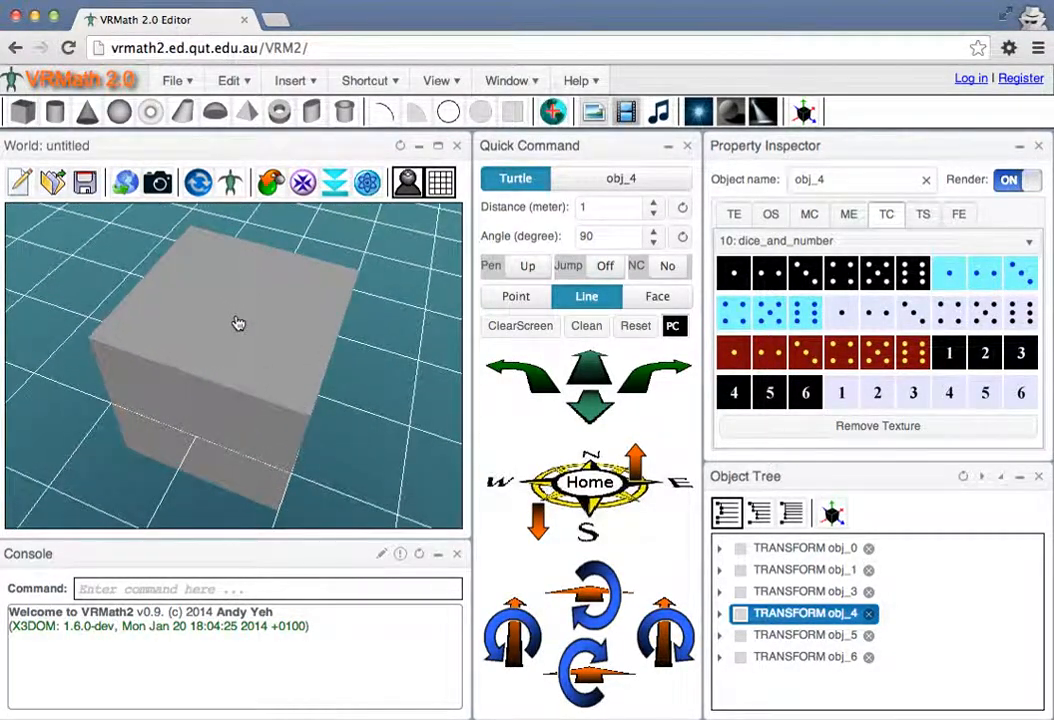
click(237, 323)
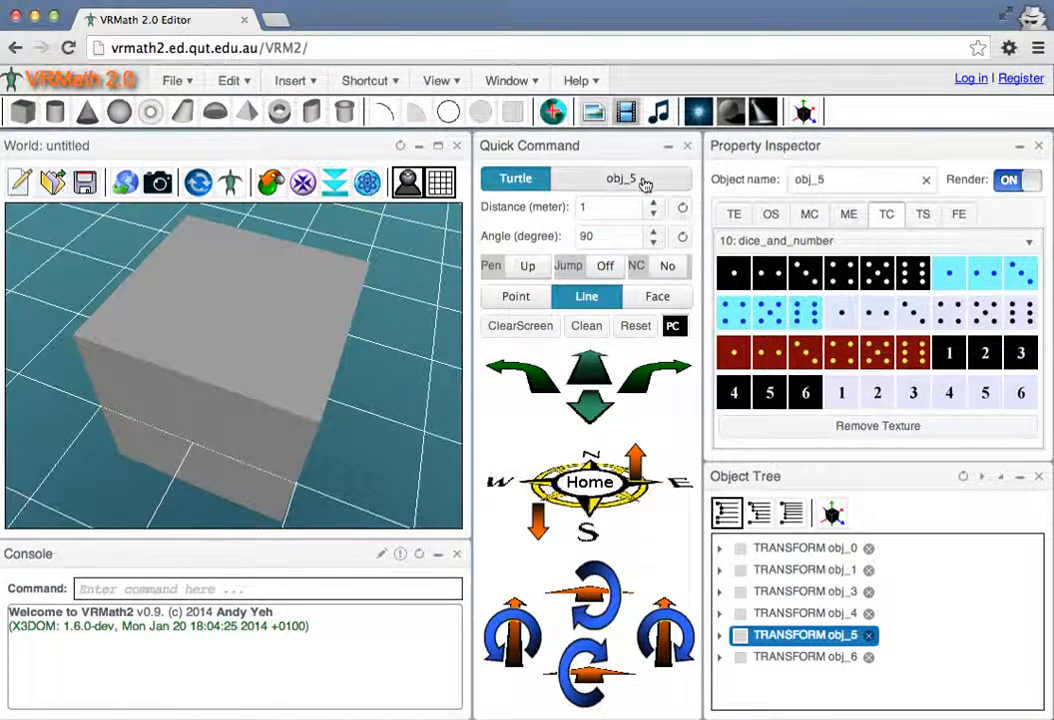
scroll(206, 308, down, 3)
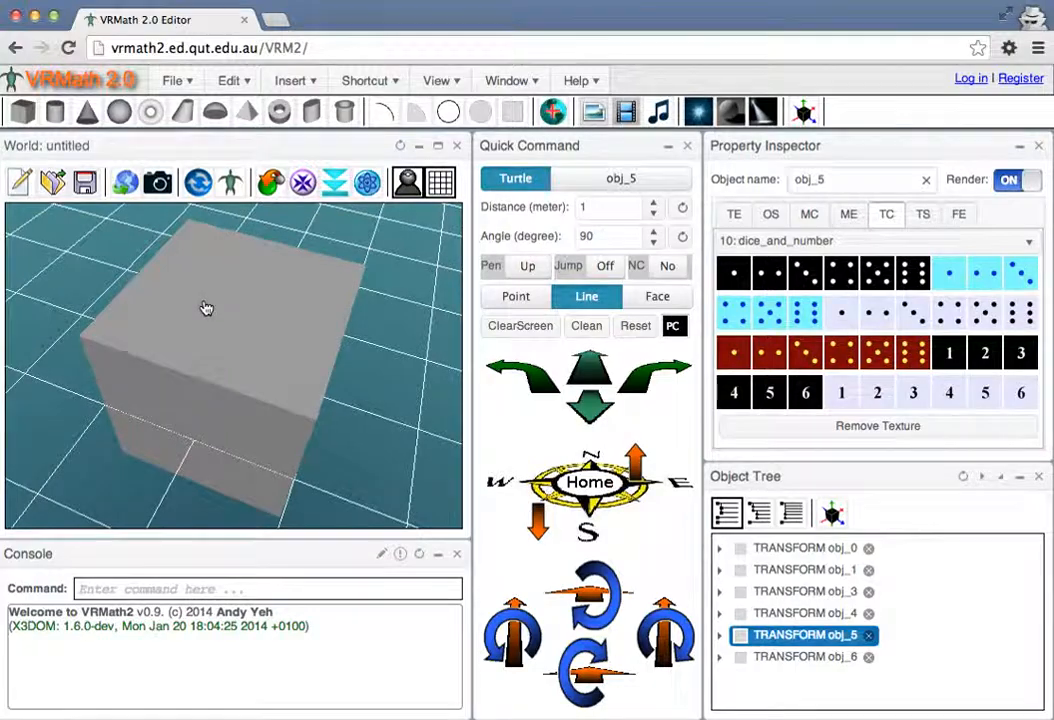
scroll(216, 308, down, 5)
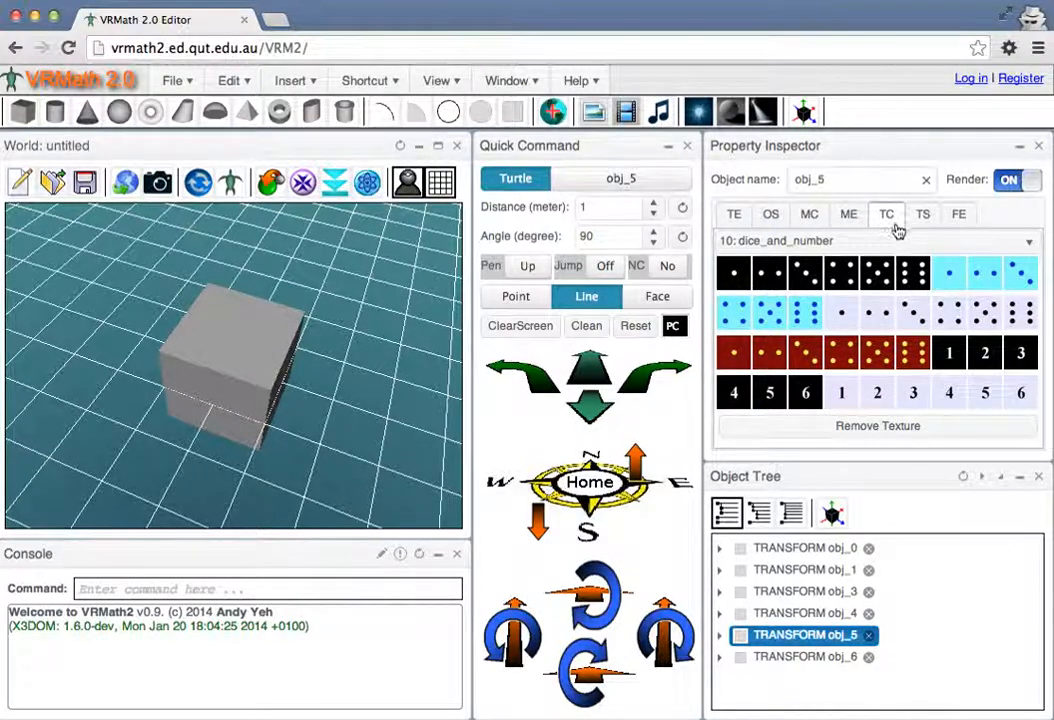
click(843, 316)
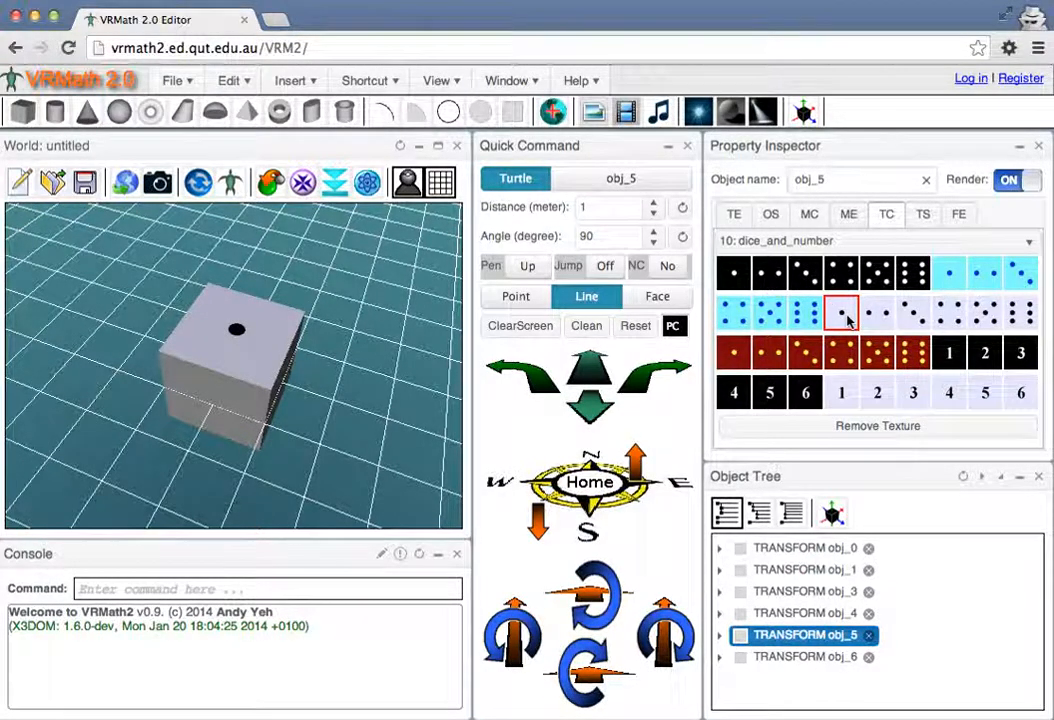
- Hide the world's grid and apply the black-on-white six-dot dice texture to the cube's bottom face
drag(348, 405, 345, 388)
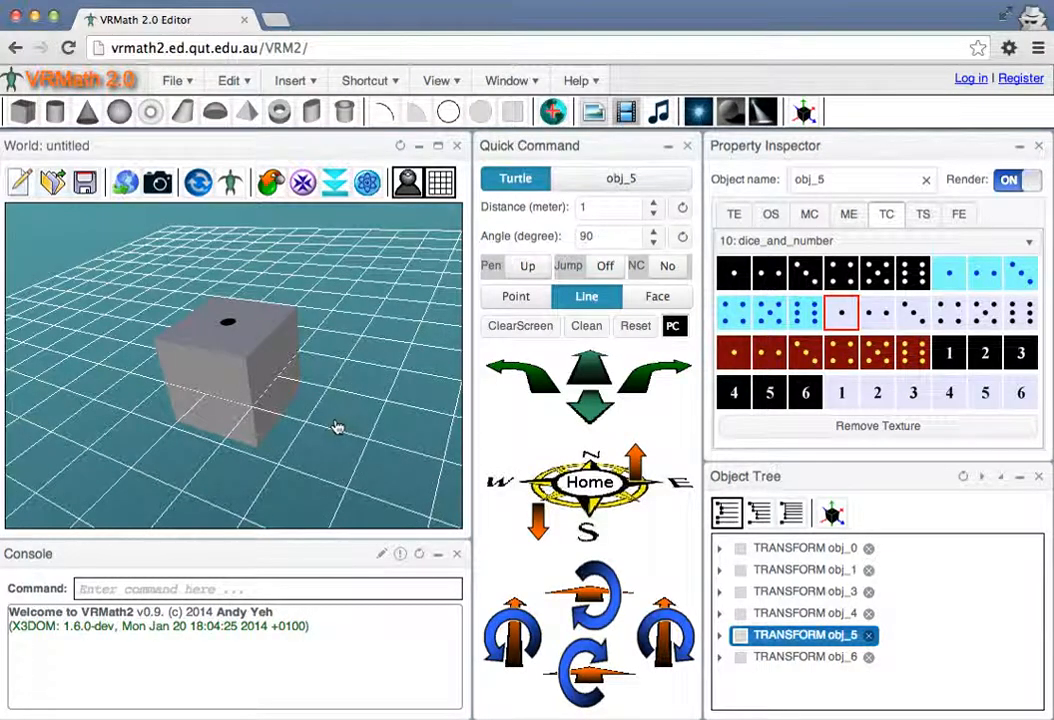
click(446, 191)
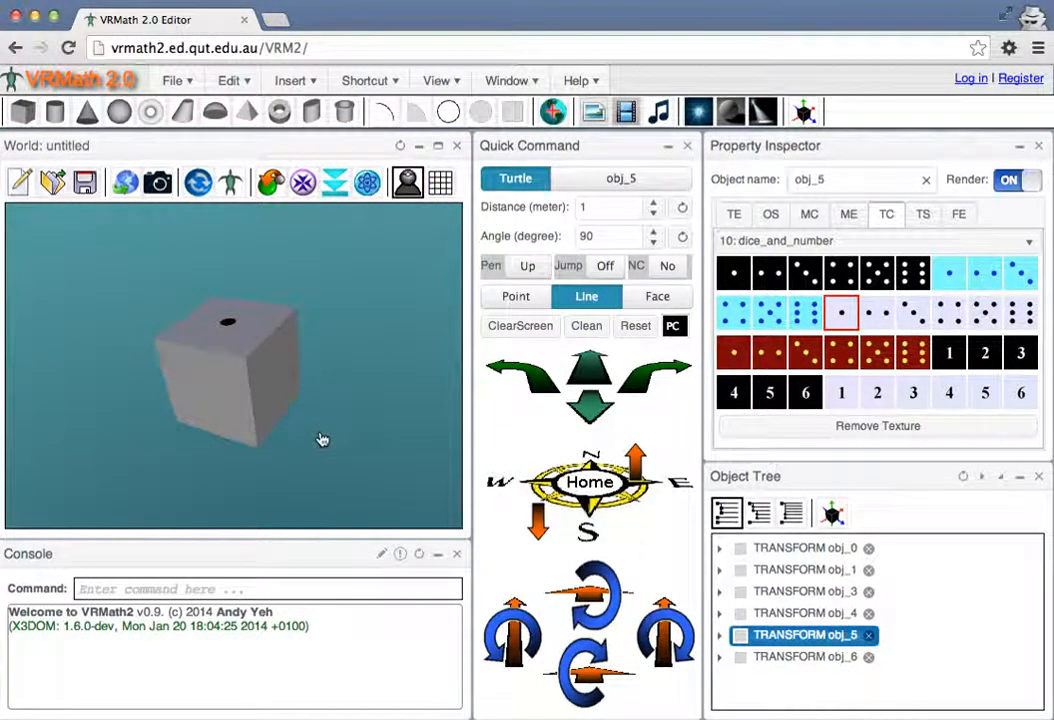
drag(323, 422, 293, 301)
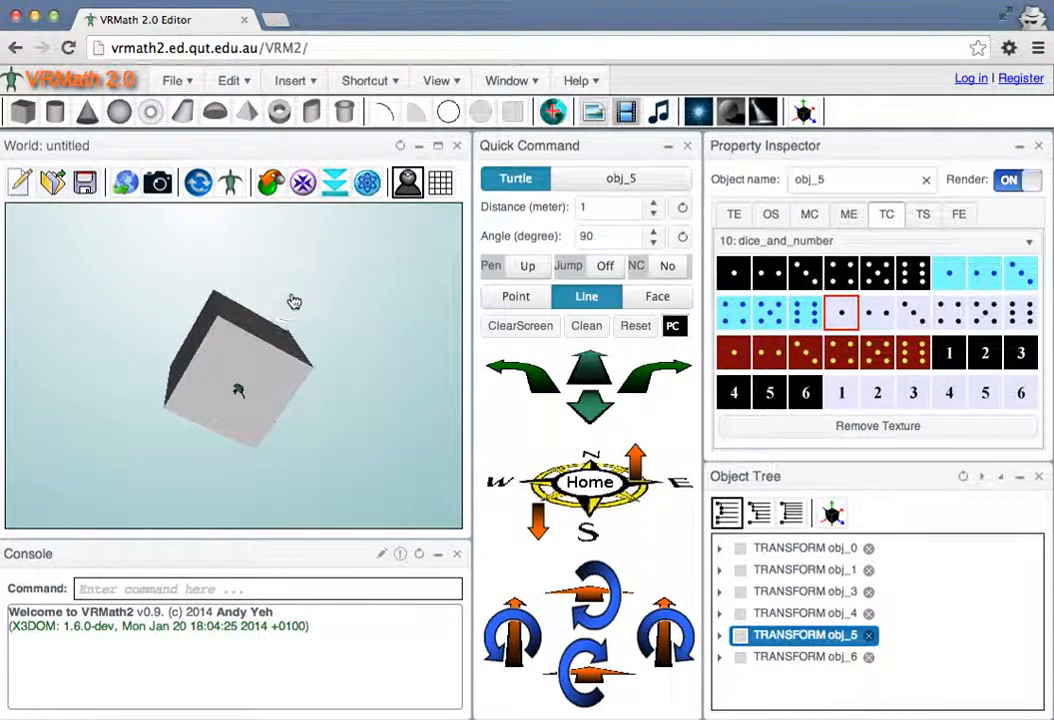
click(260, 388)
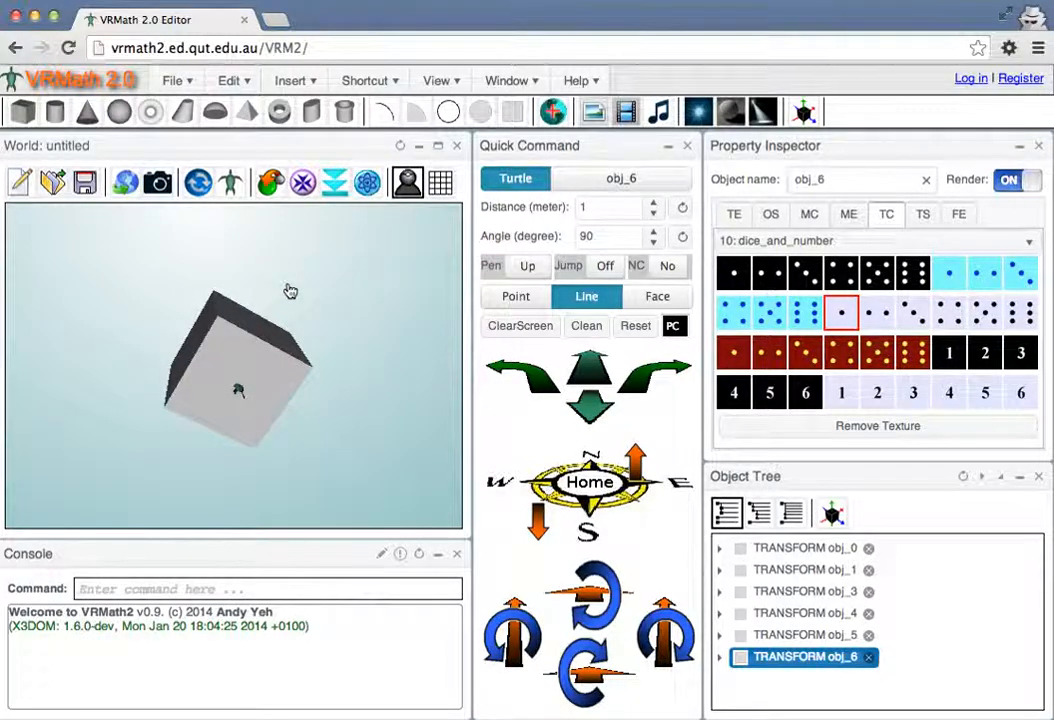
drag(290, 291, 242, 353)
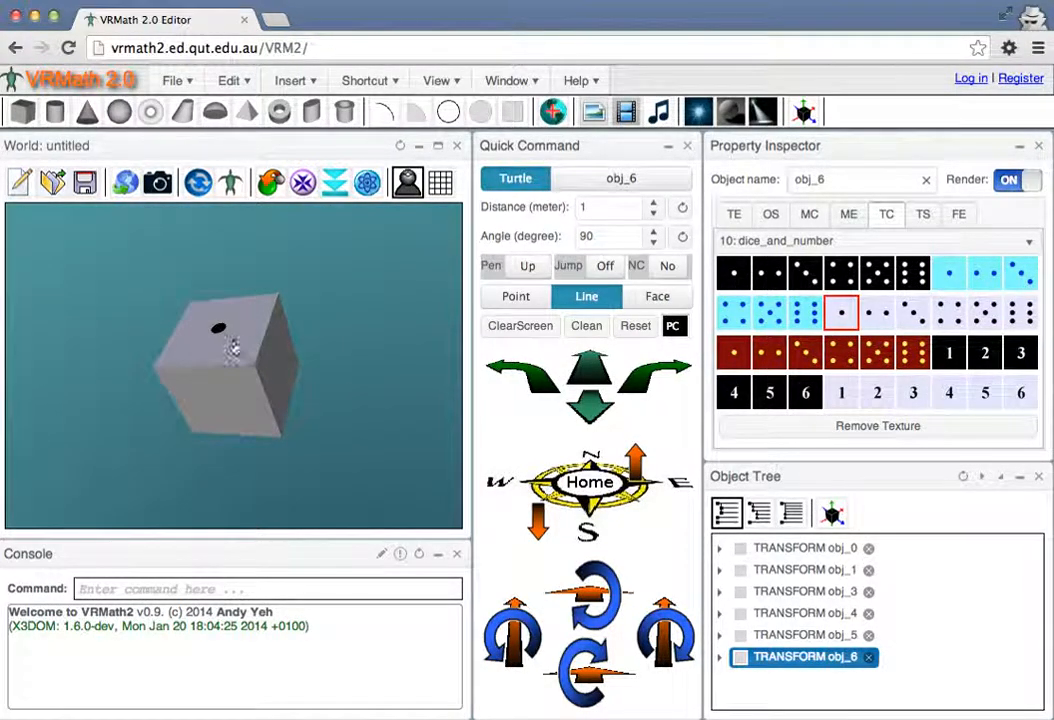
drag(368, 474, 321, 408)
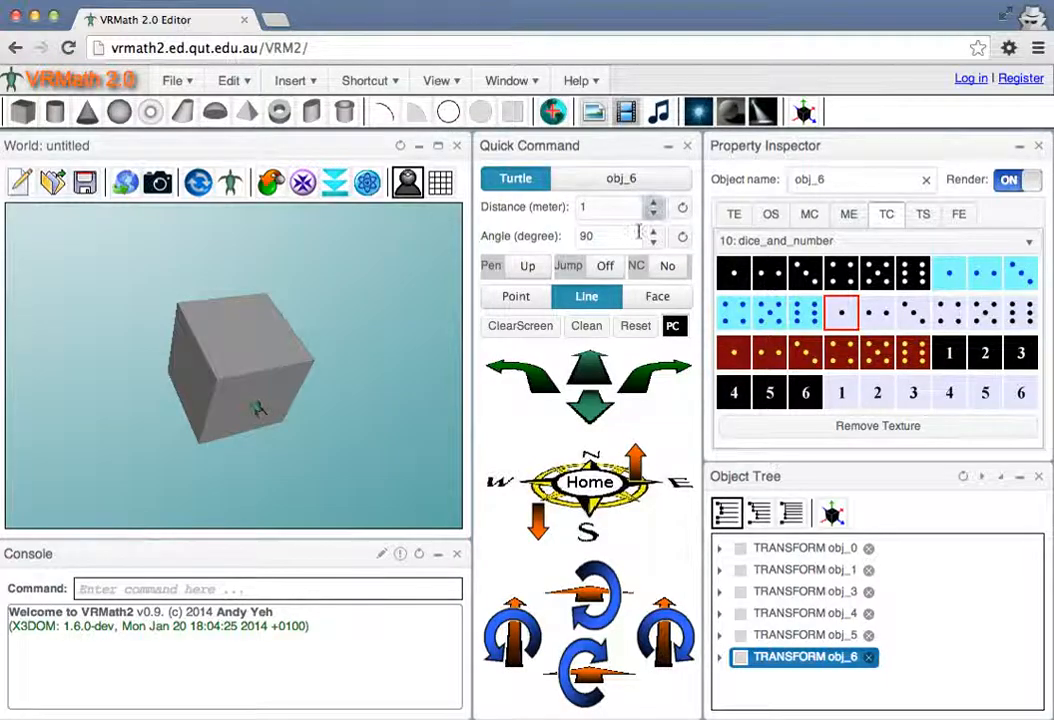
click(1019, 318)
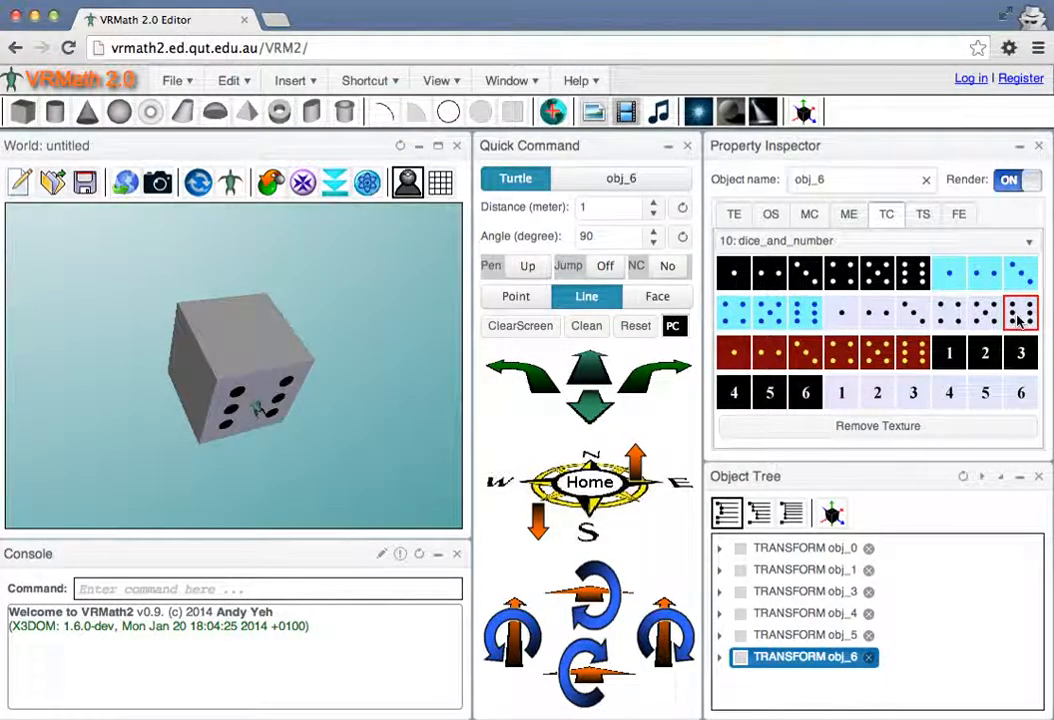
- Apply the black-on-white two-dot texture to the east face (obj_4) and the five-dot texture to the opposite west face (obj_3)
drag(266, 482, 231, 475)
click(231, 338)
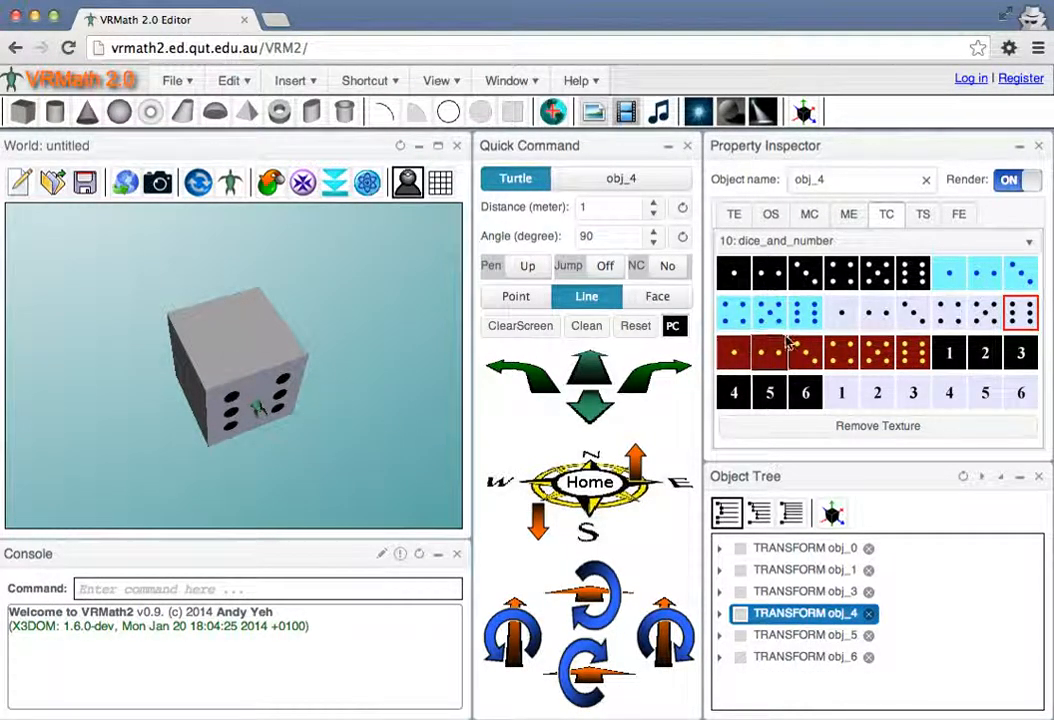
click(877, 314)
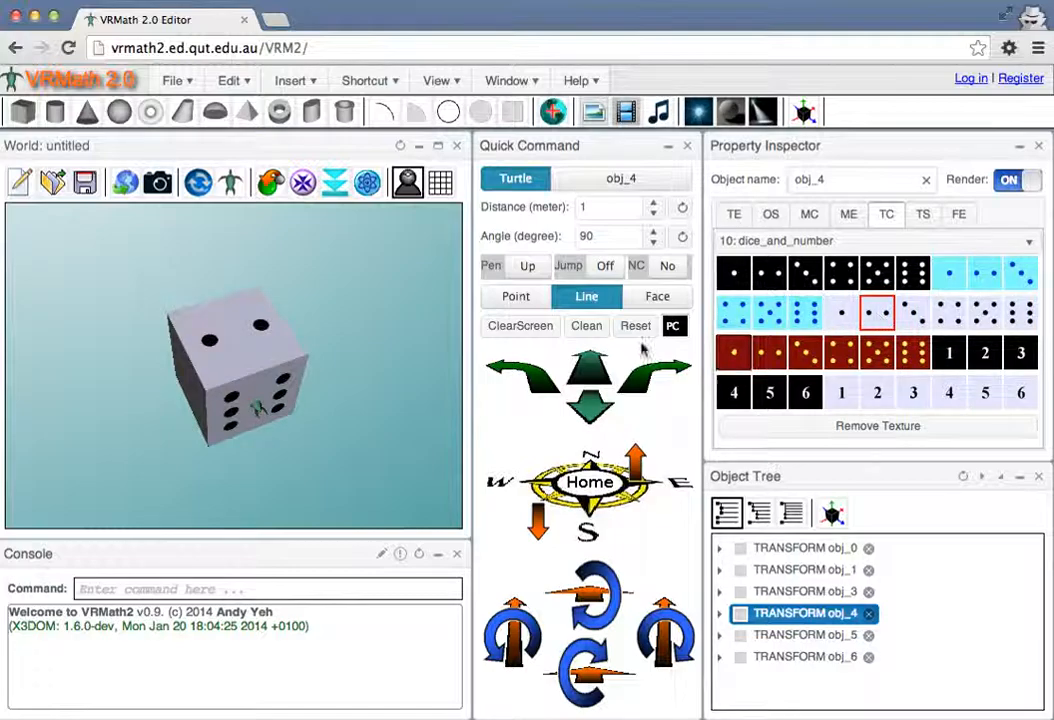
mouse_move(287, 476)
mouse_down()
mouse_move(294, 322)
mouse_move(261, 360)
mouse_up()
click(228, 381)
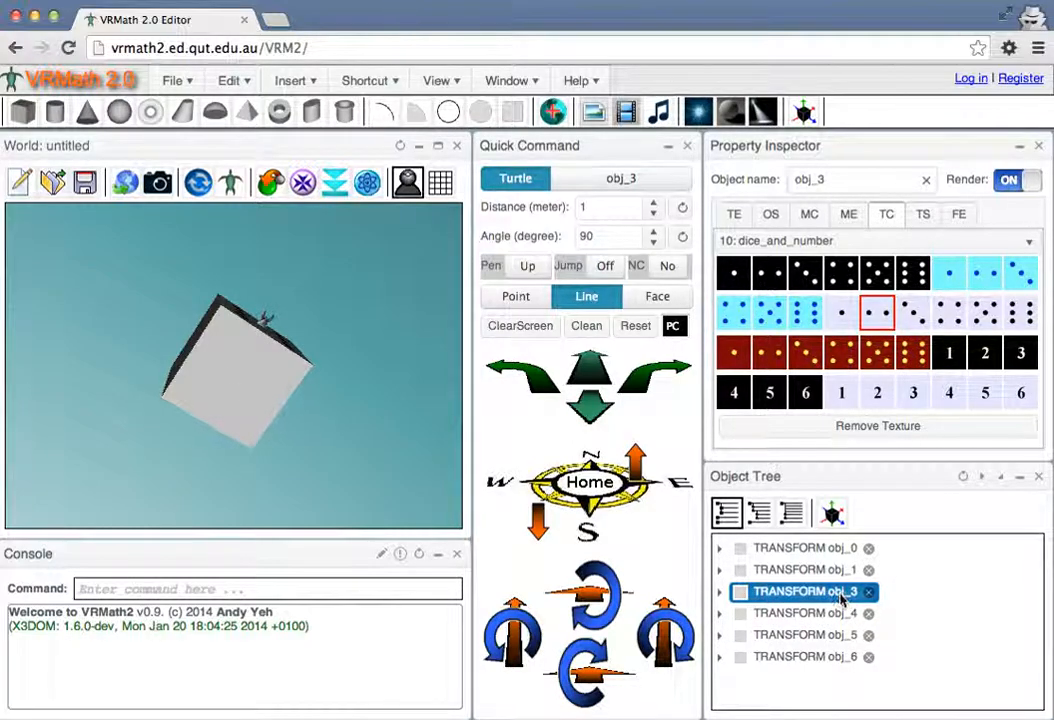
click(983, 313)
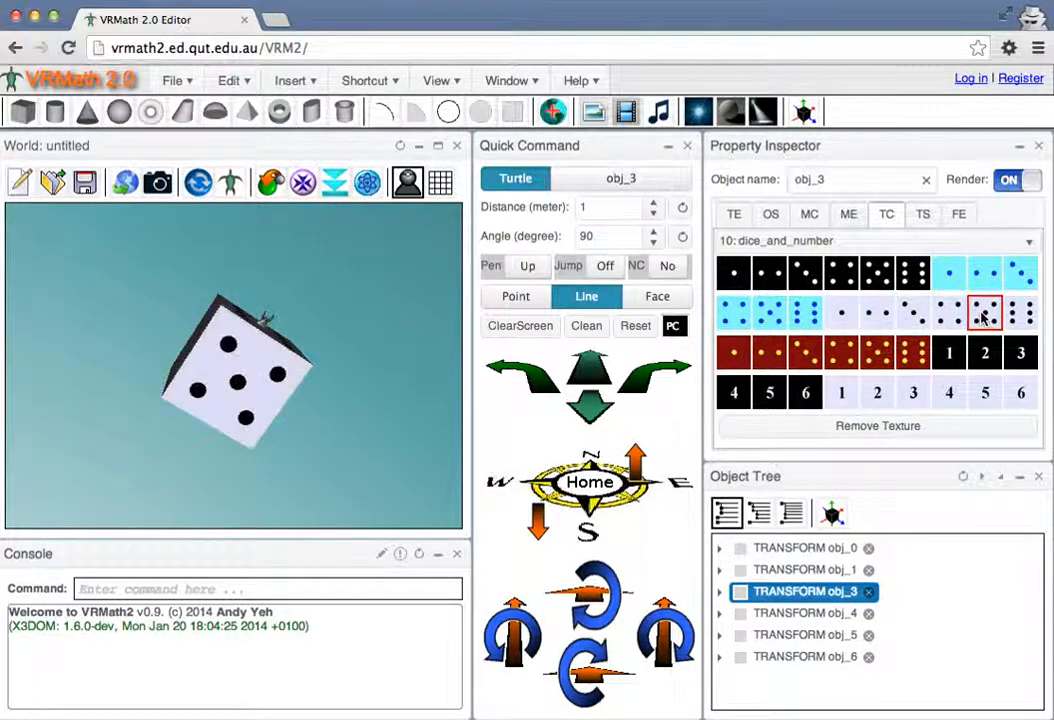
- Apply the black-on-white three-dot texture to side face obj_1 and the four-dot texture to the opposite face obj_0
drag(236, 420, 320, 480)
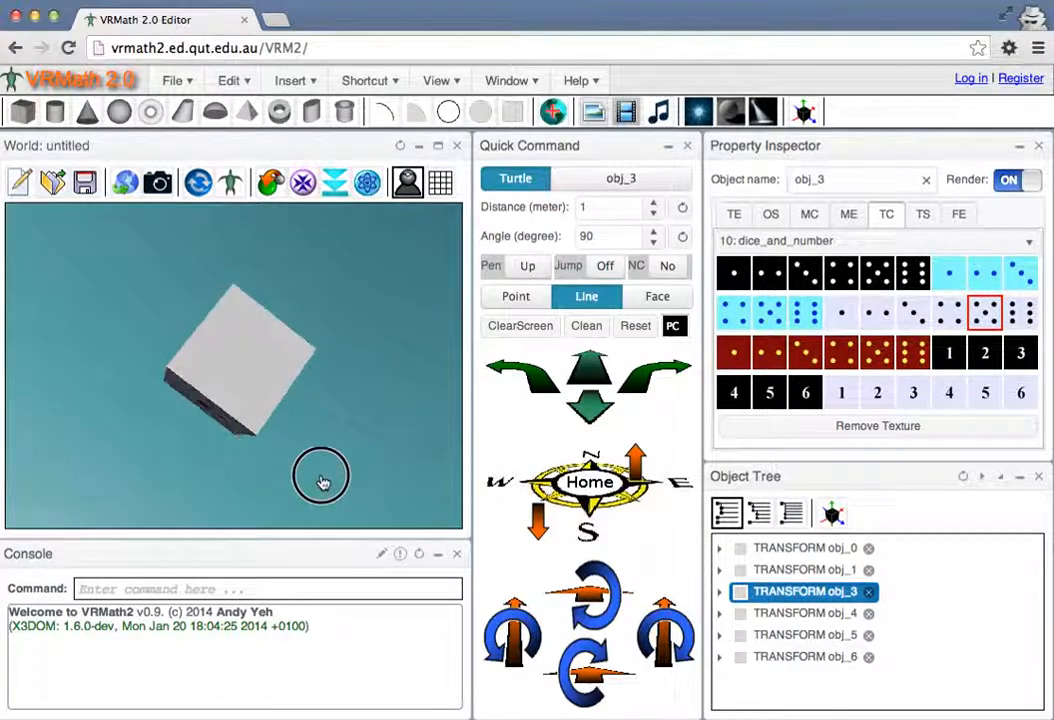
click(244, 352)
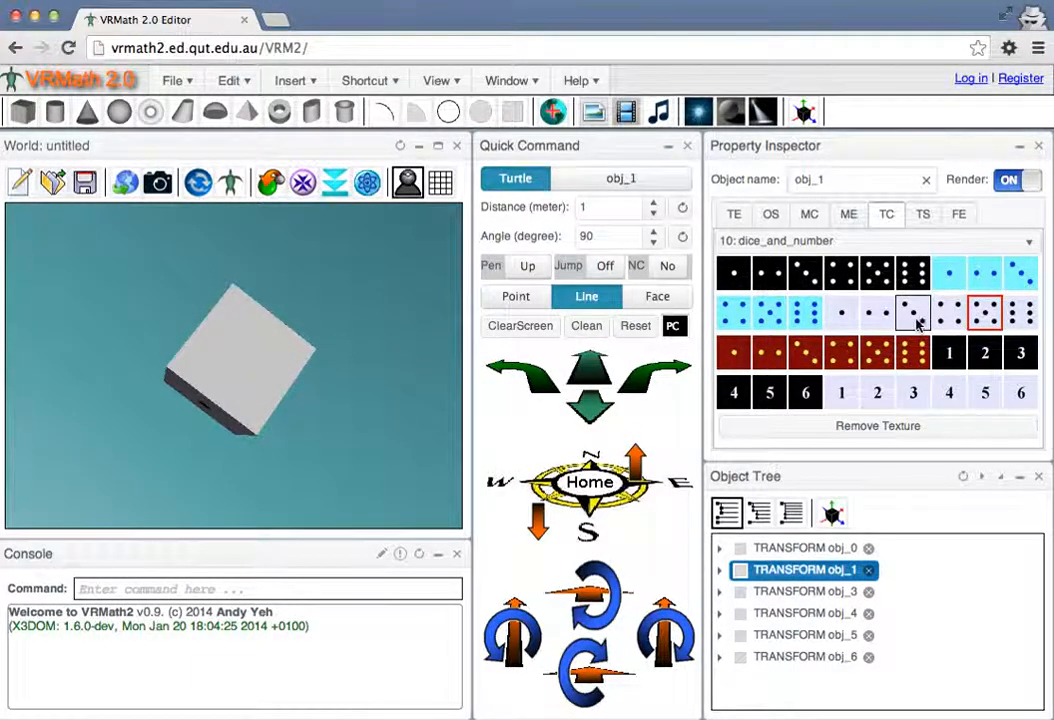
click(912, 313)
drag(361, 389, 266, 386)
click(267, 387)
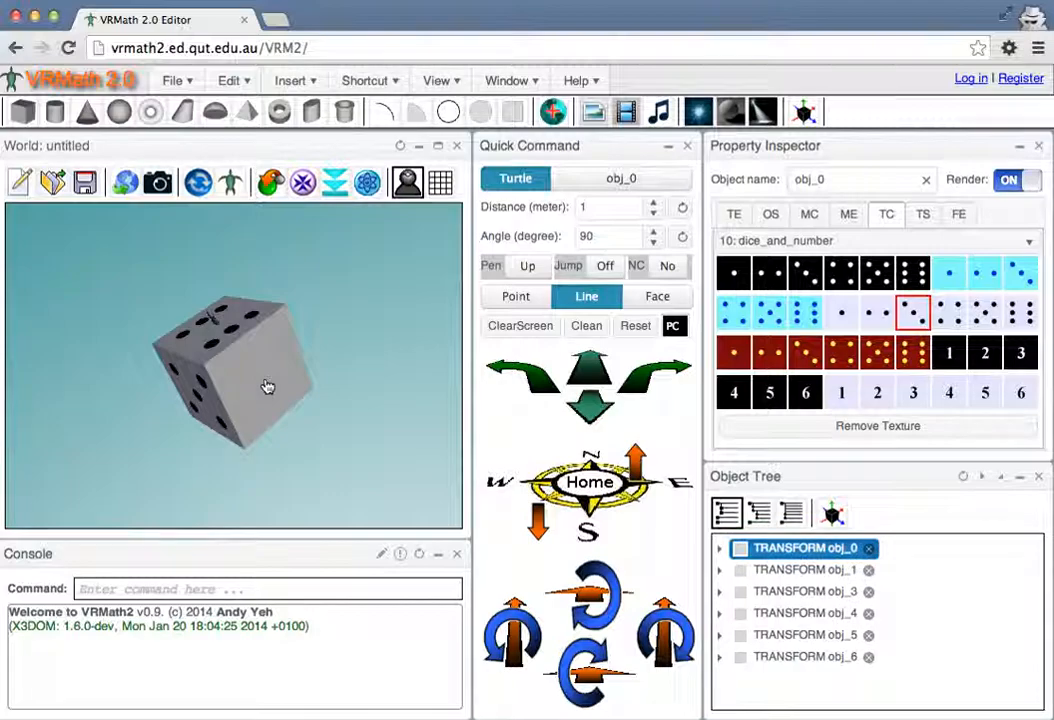
click(950, 315)
- Hide the turtle so that only the textured dice is shown in the world
drag(345, 442, 330, 465)
click(239, 187)
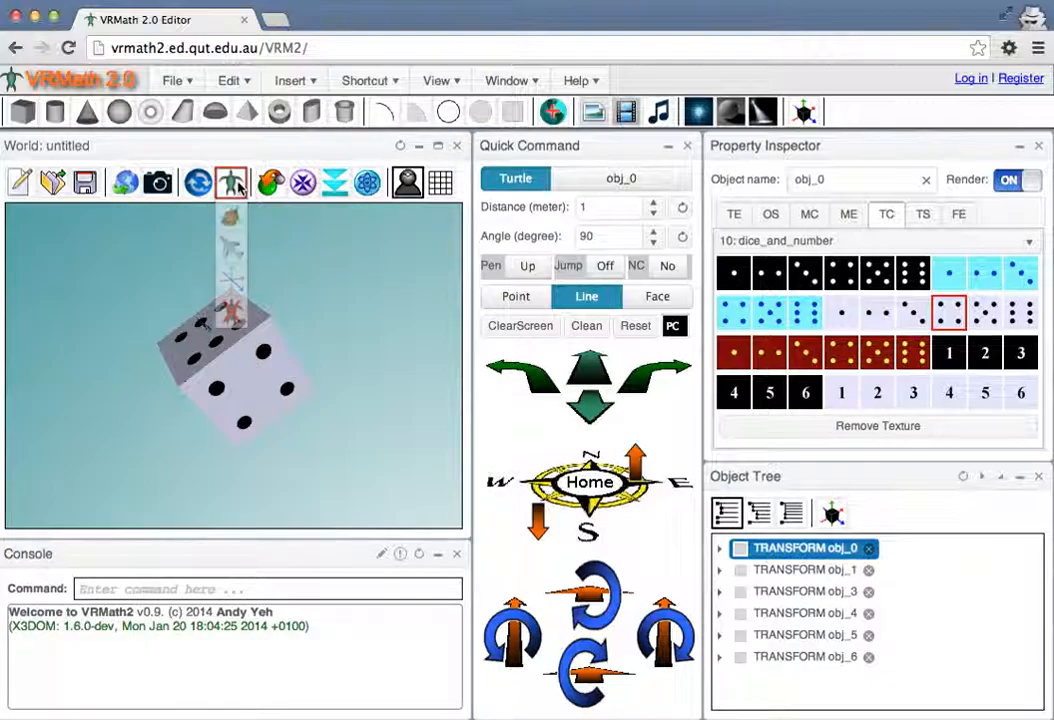
click(228, 306)
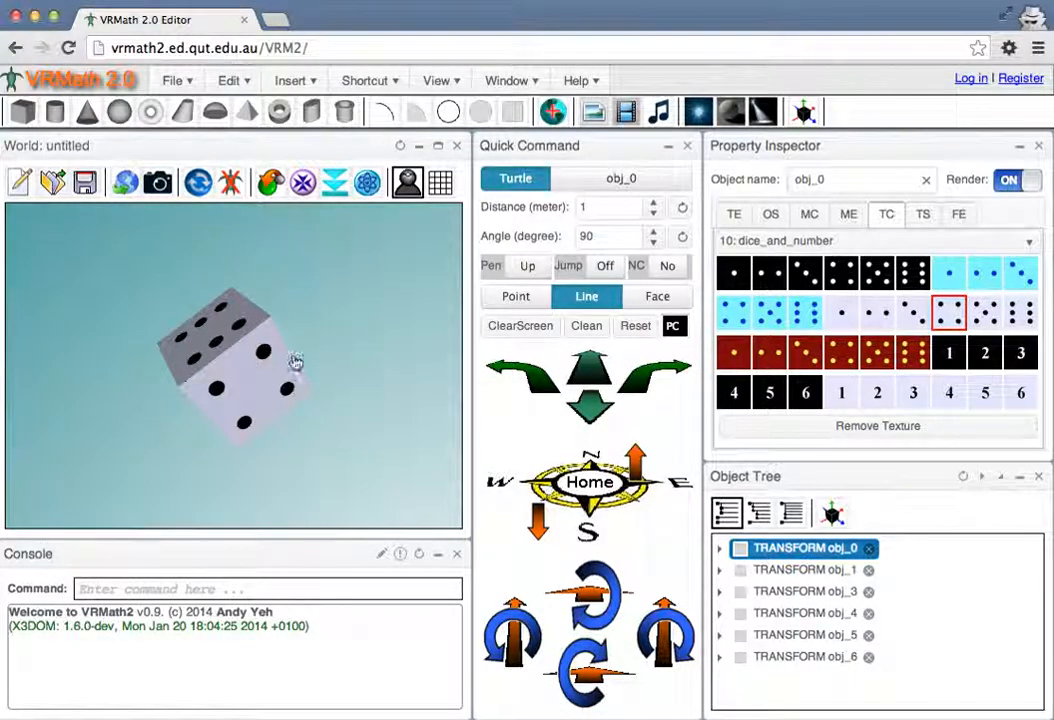
drag(226, 320, 270, 479)
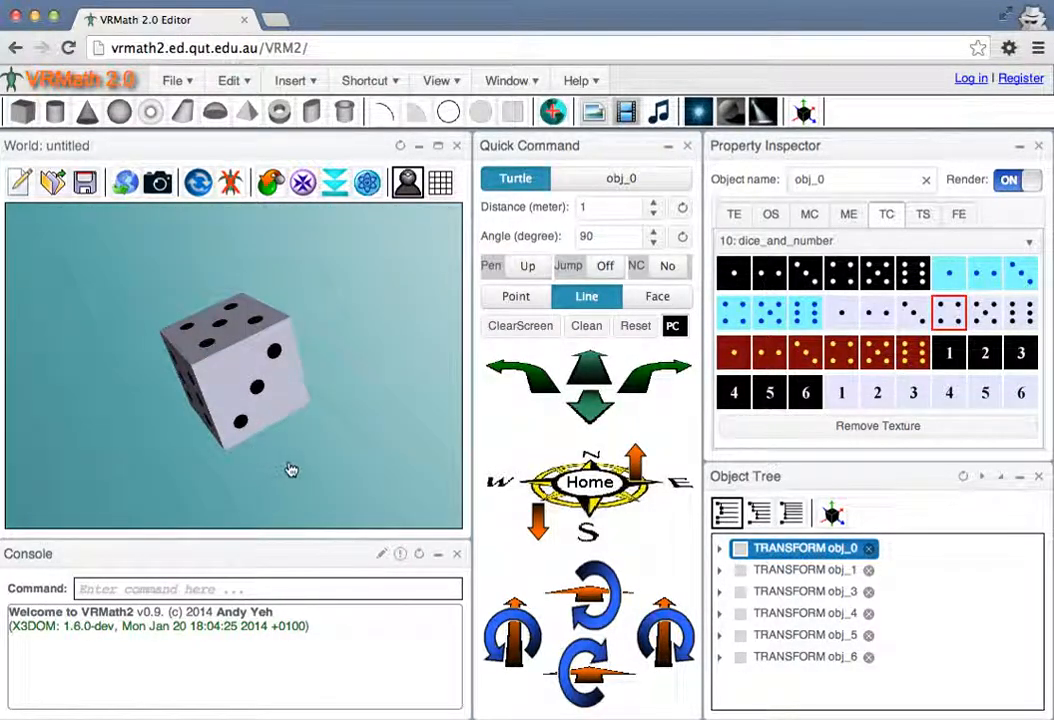